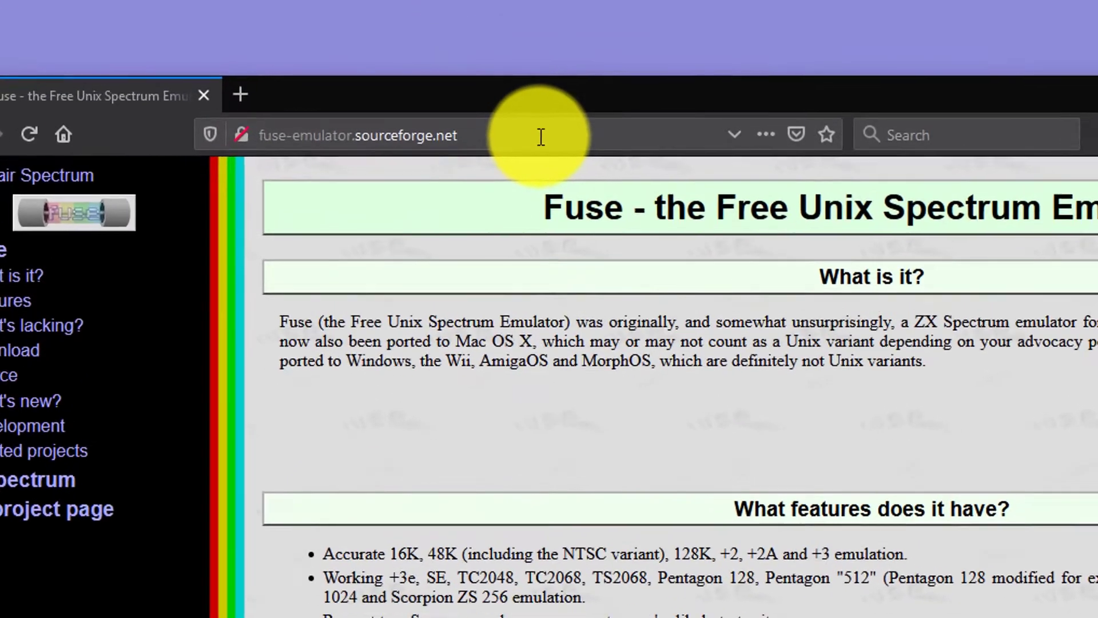
- Select the fuse-emulator.sourceforge.net address in Firefox's address bar
click(434, 72)
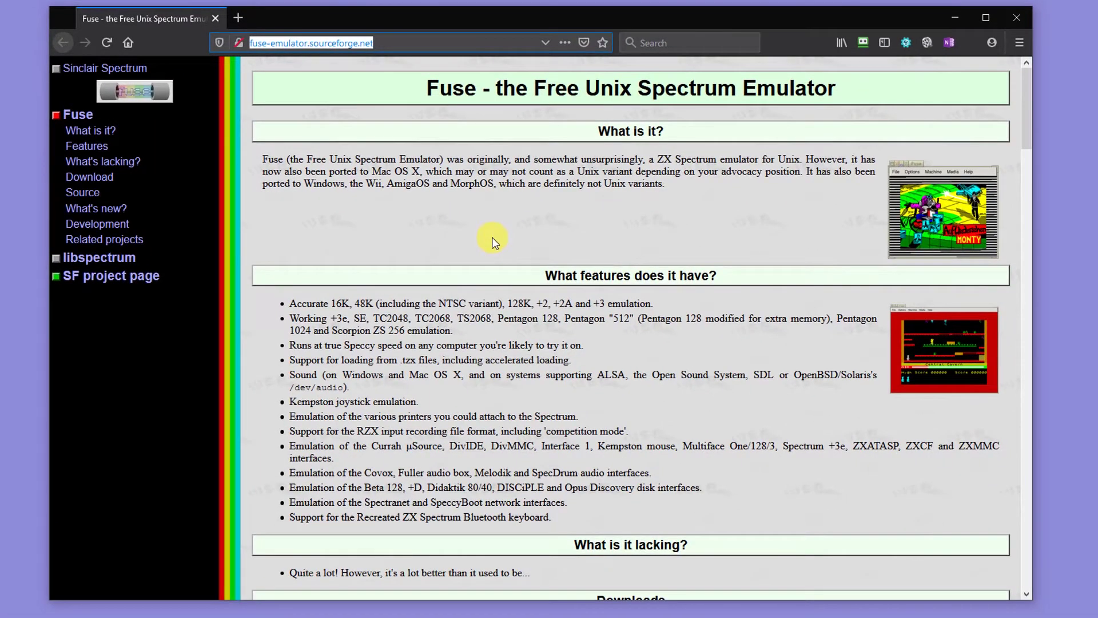
- Jump to the Fuse site's Downloads section and scroll to the Windows 1.5.7 port
click(492, 236)
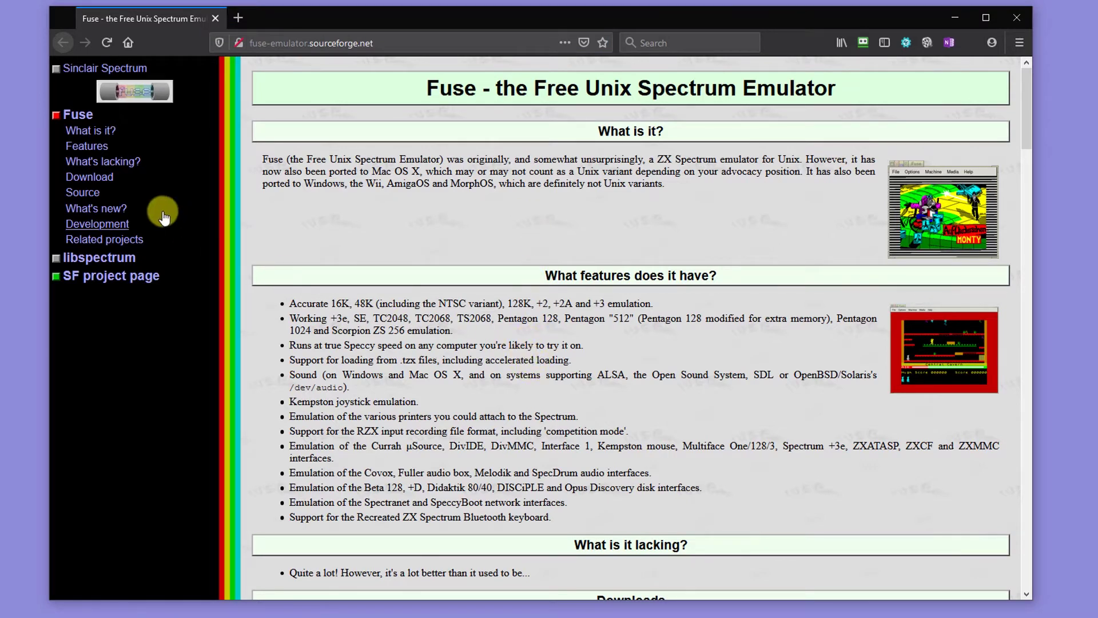
click(107, 181)
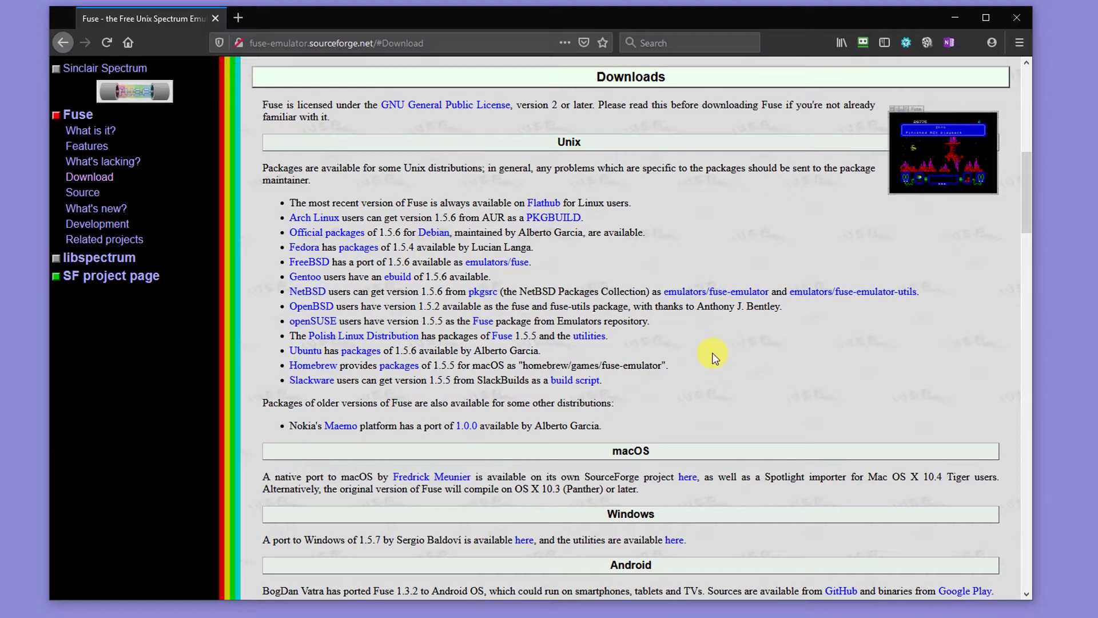
scroll(712, 354, down, 2)
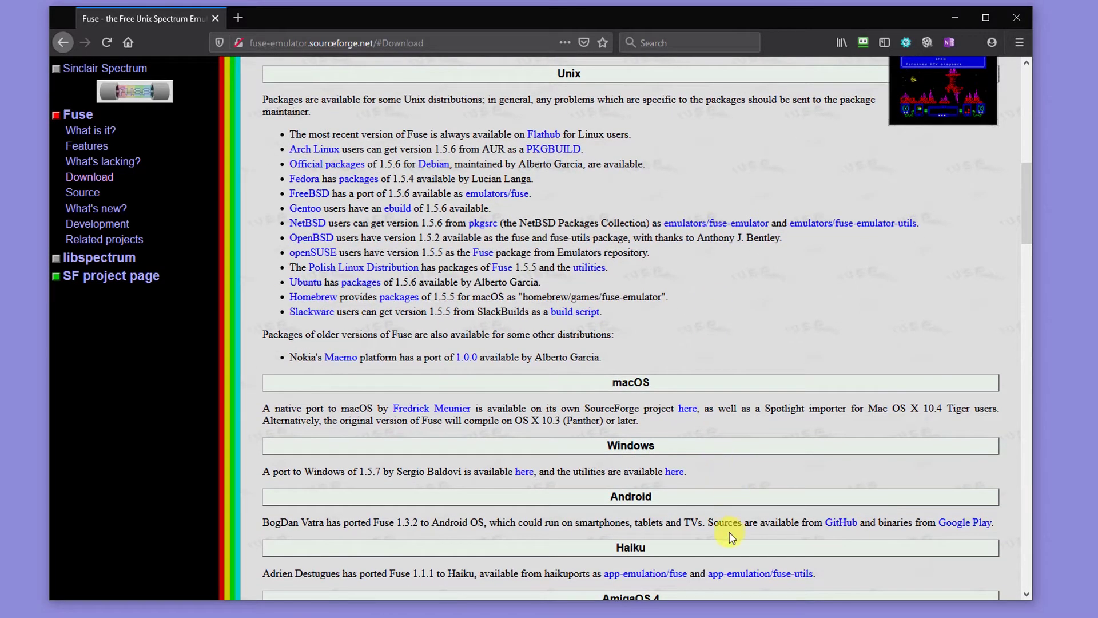
scroll(722, 554, down, 2)
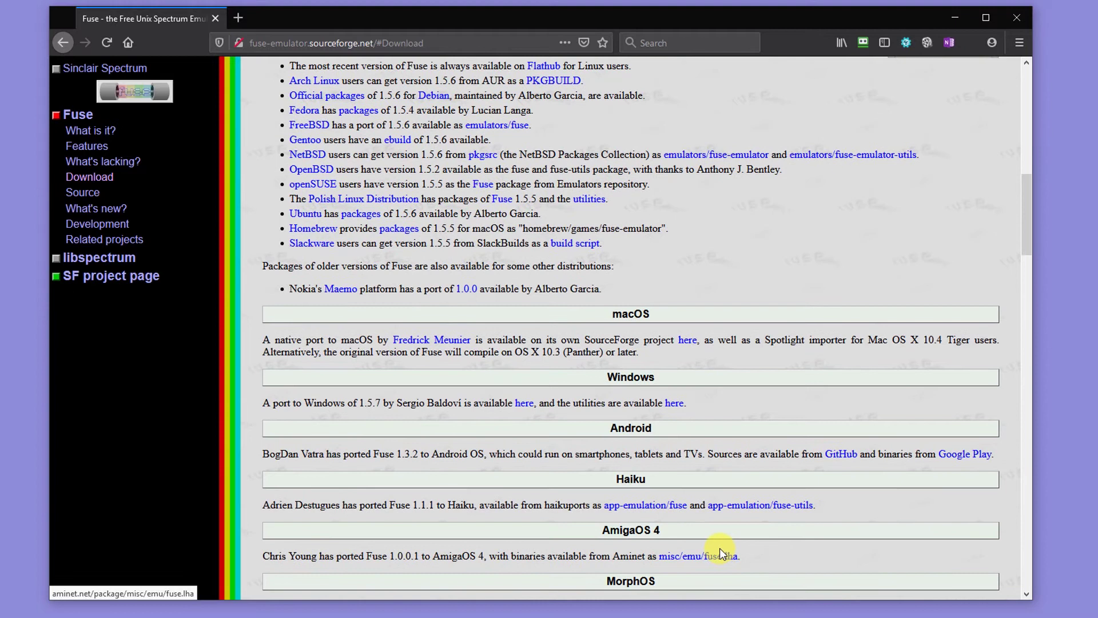
scroll(720, 548, up, 2)
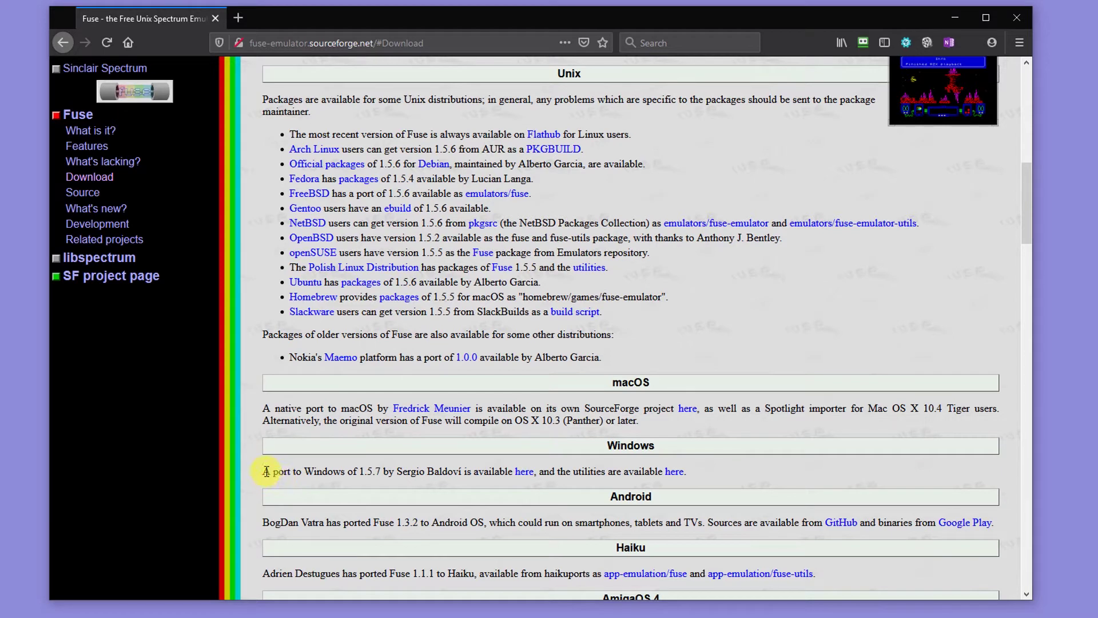
- Download fuse-1.5.7-win32-setup.exe from SourceForge and save it to the Desktop
click(524, 473)
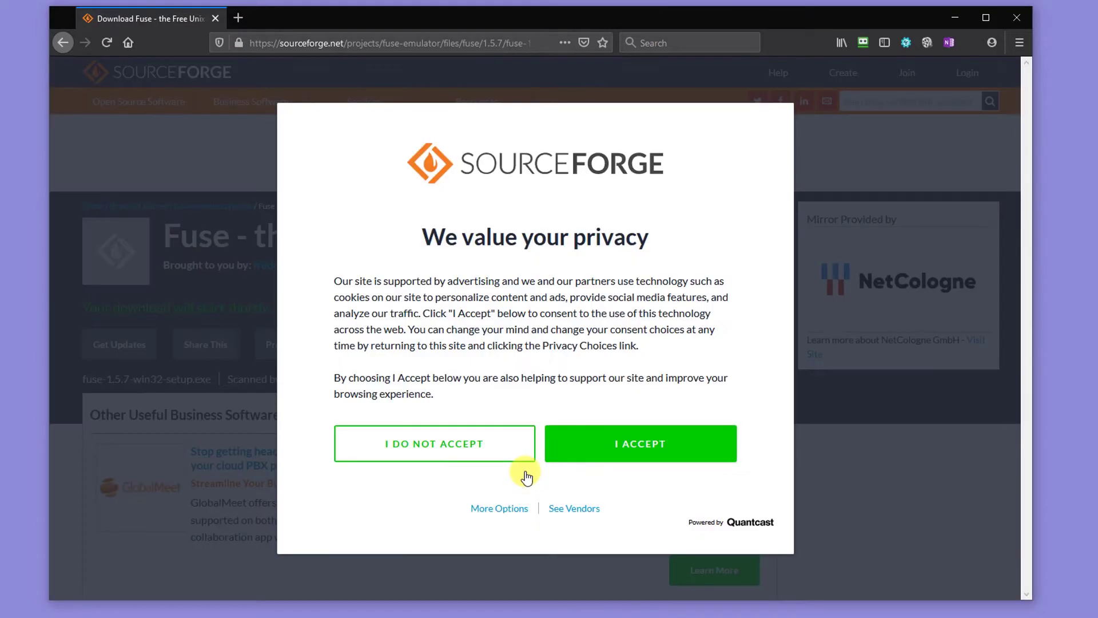
click(644, 452)
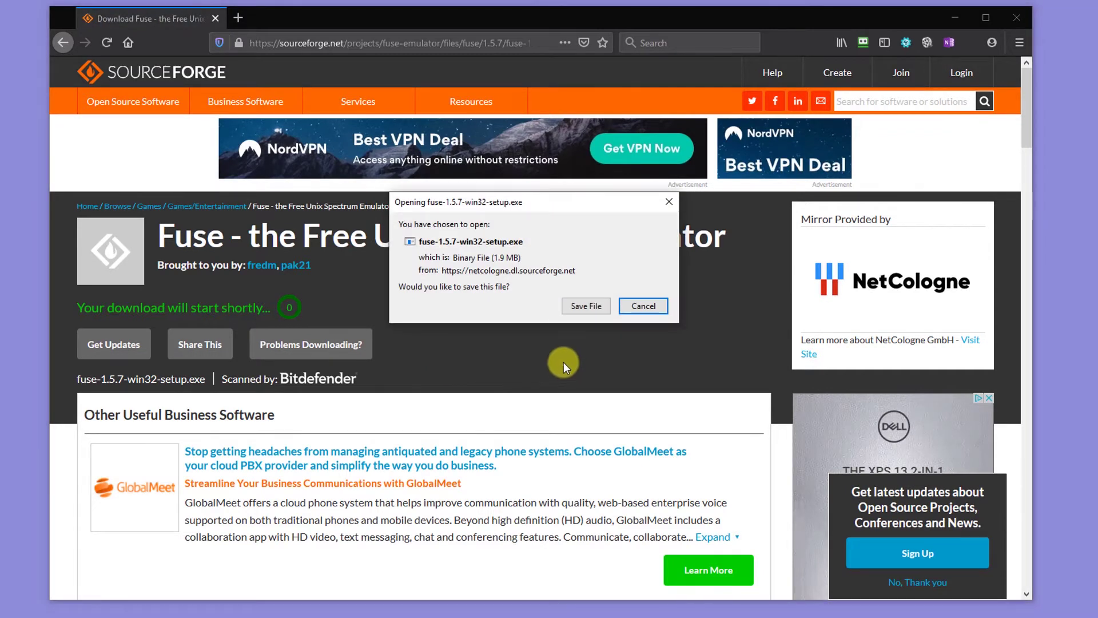
click(585, 306)
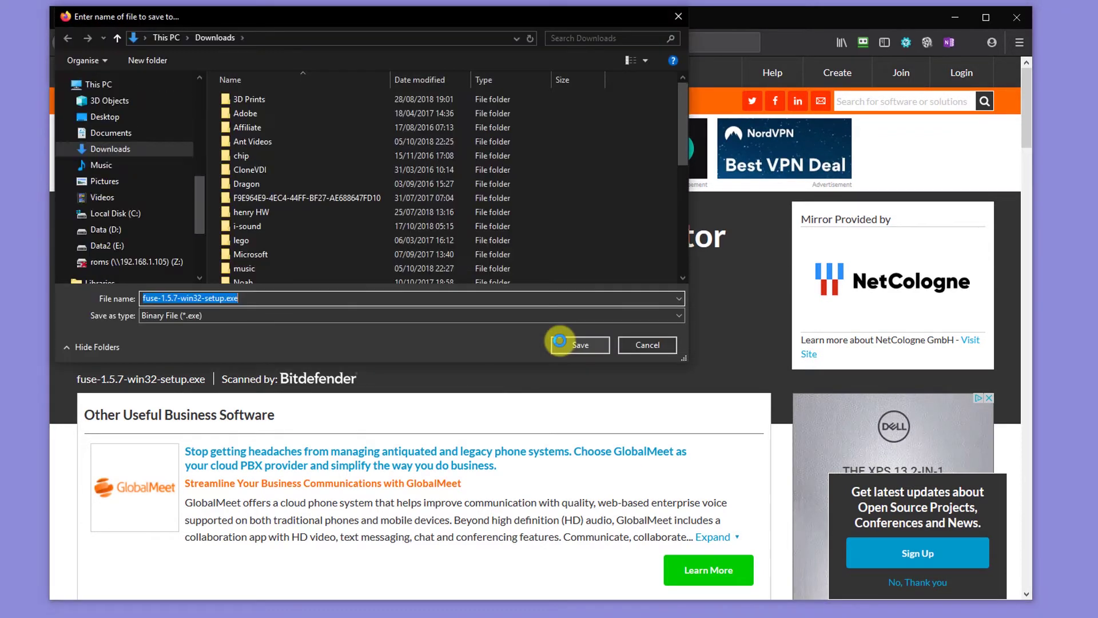
drag(200, 183, 184, 84)
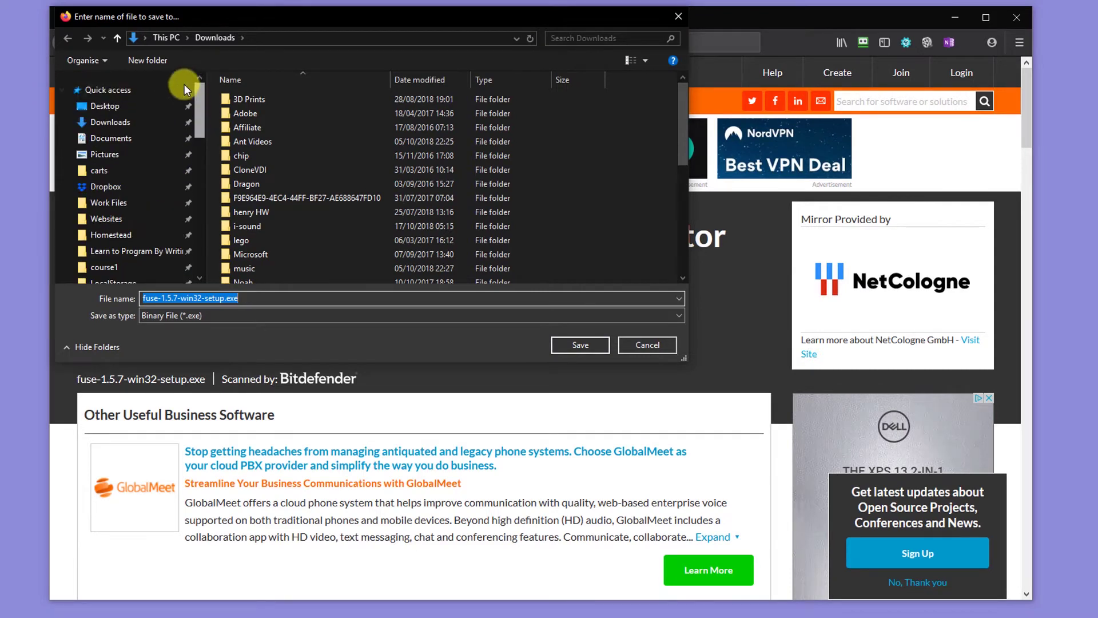
click(112, 109)
click(579, 346)
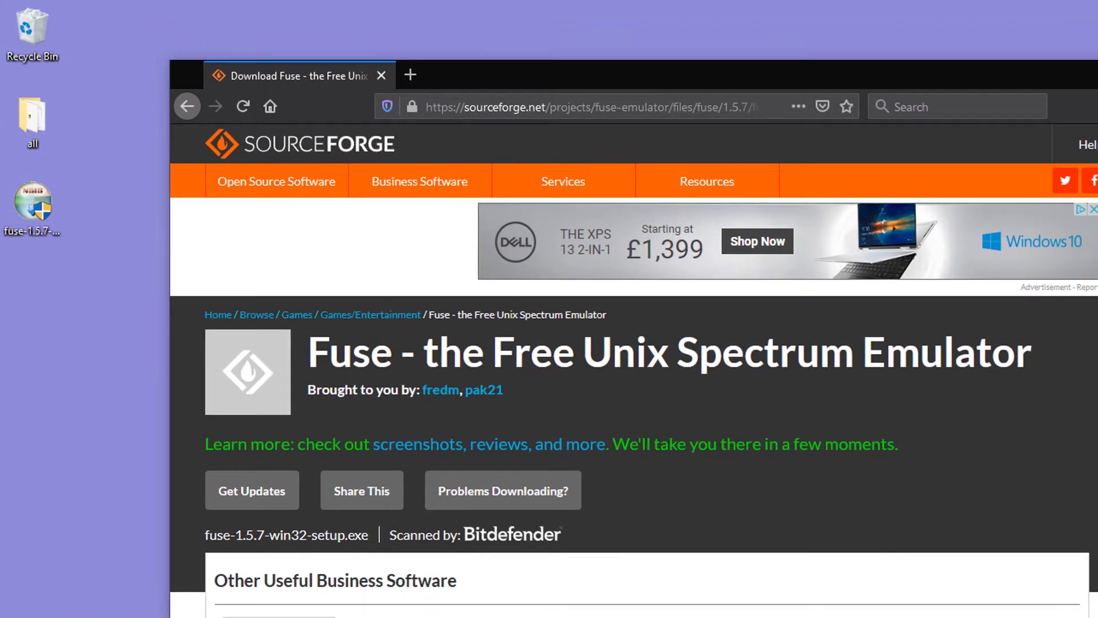
- Run the installer and install Fuse 1.5.7 with all components into C:\Program Files (x86)\Fuse
key(alt+F4)
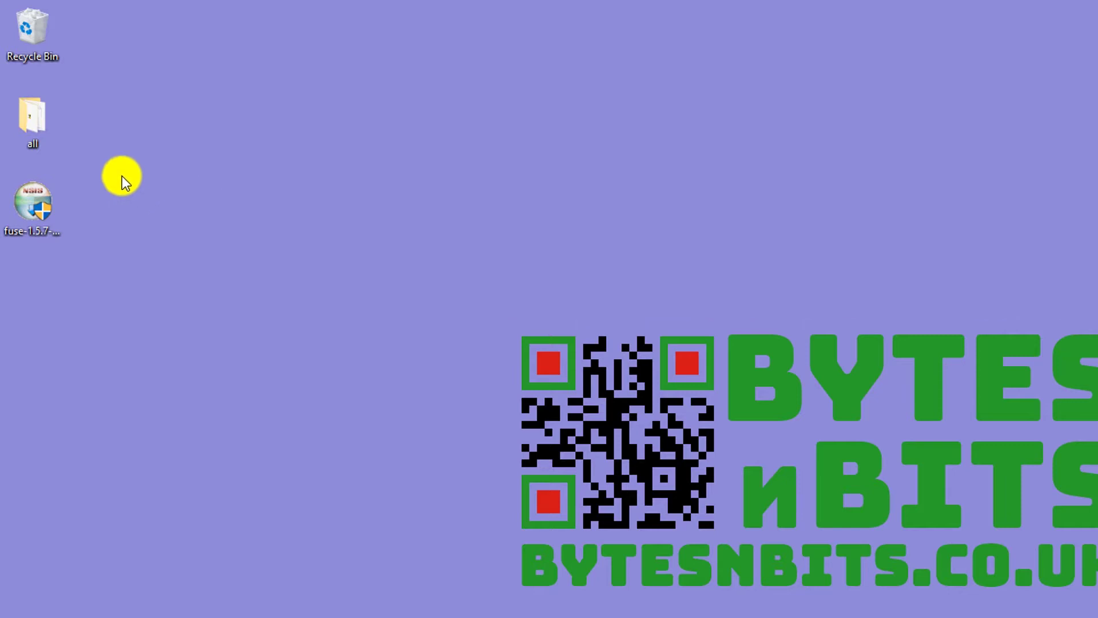
double_click(38, 216)
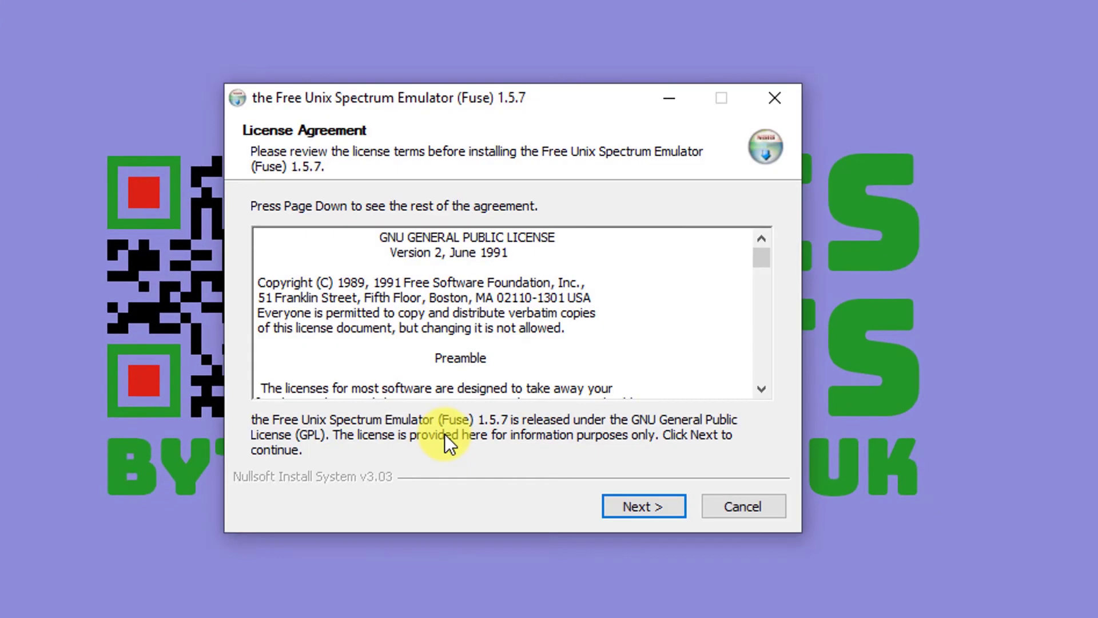
click(653, 506)
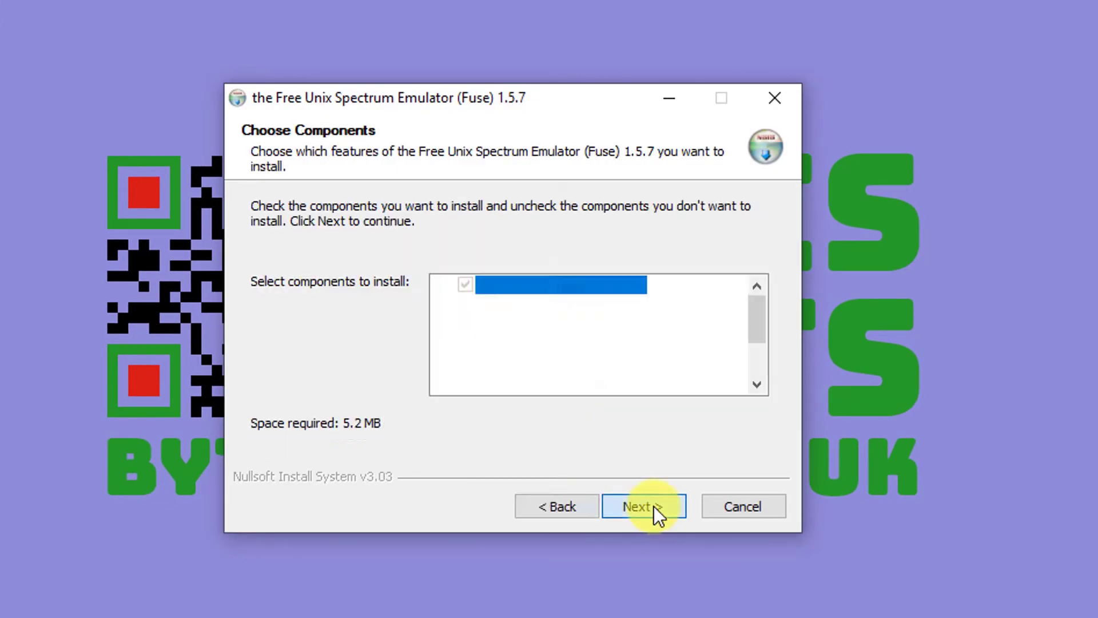
scroll(620, 373, down, 1)
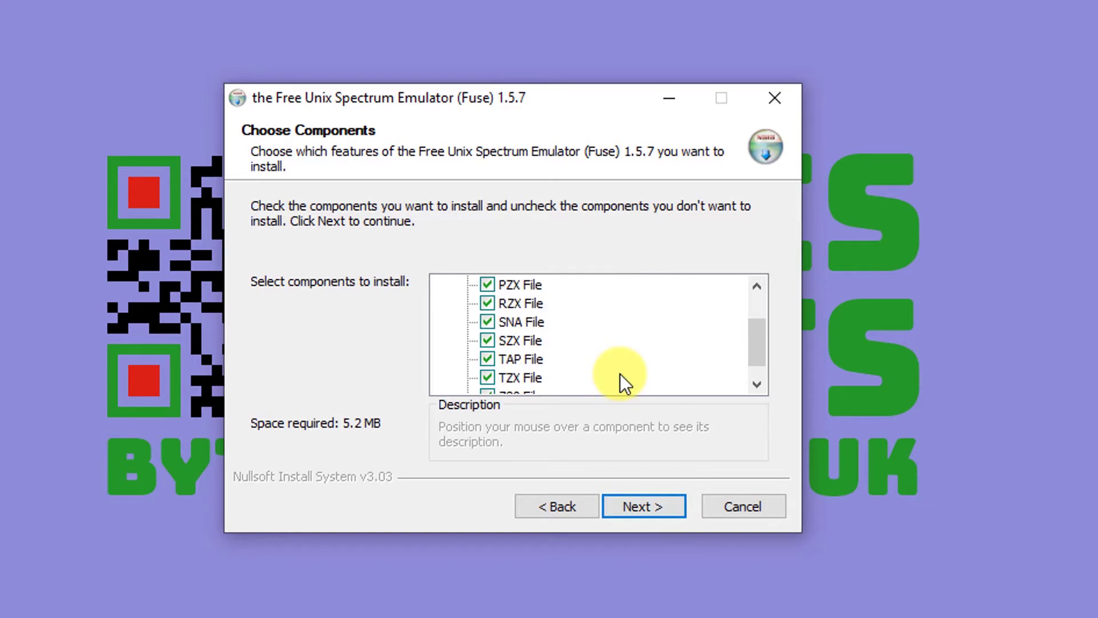
scroll(619, 379, down, 1)
click(660, 505)
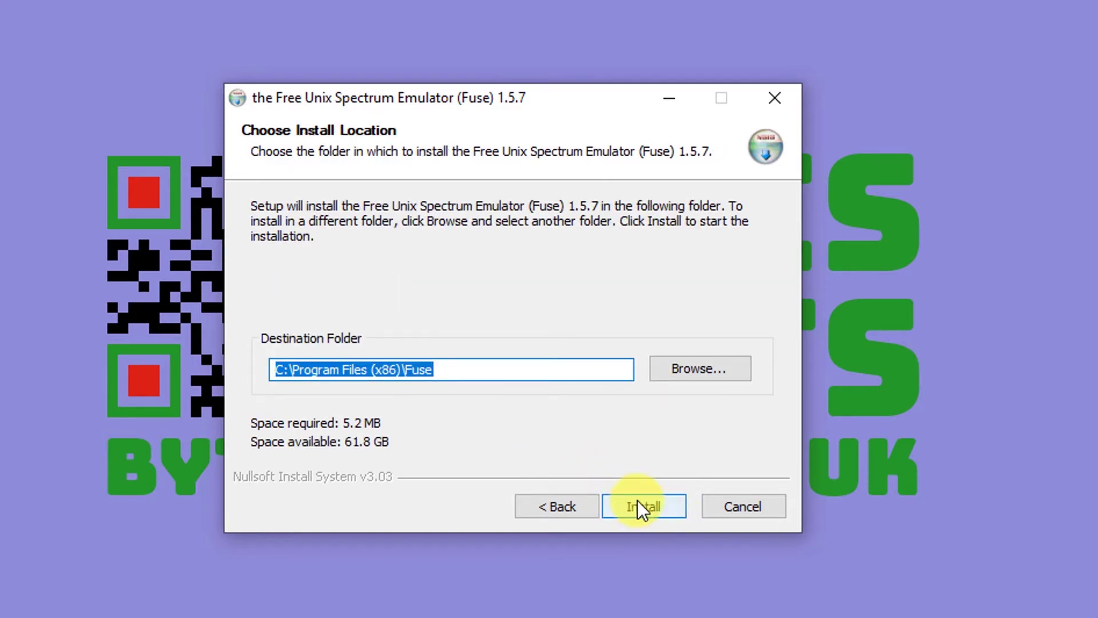
click(654, 506)
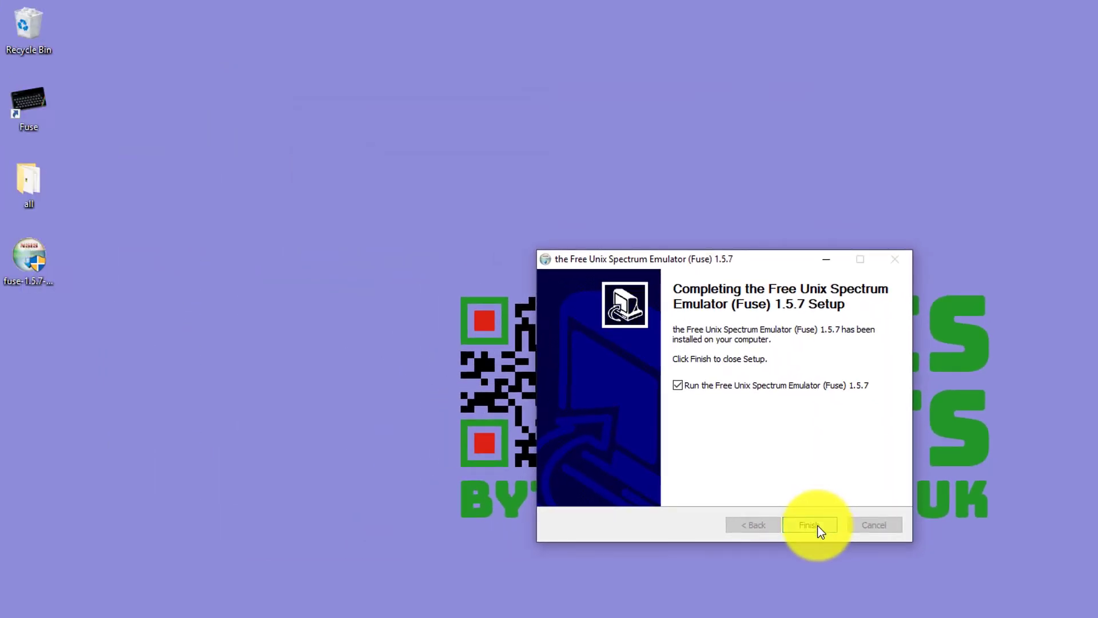
click(818, 525)
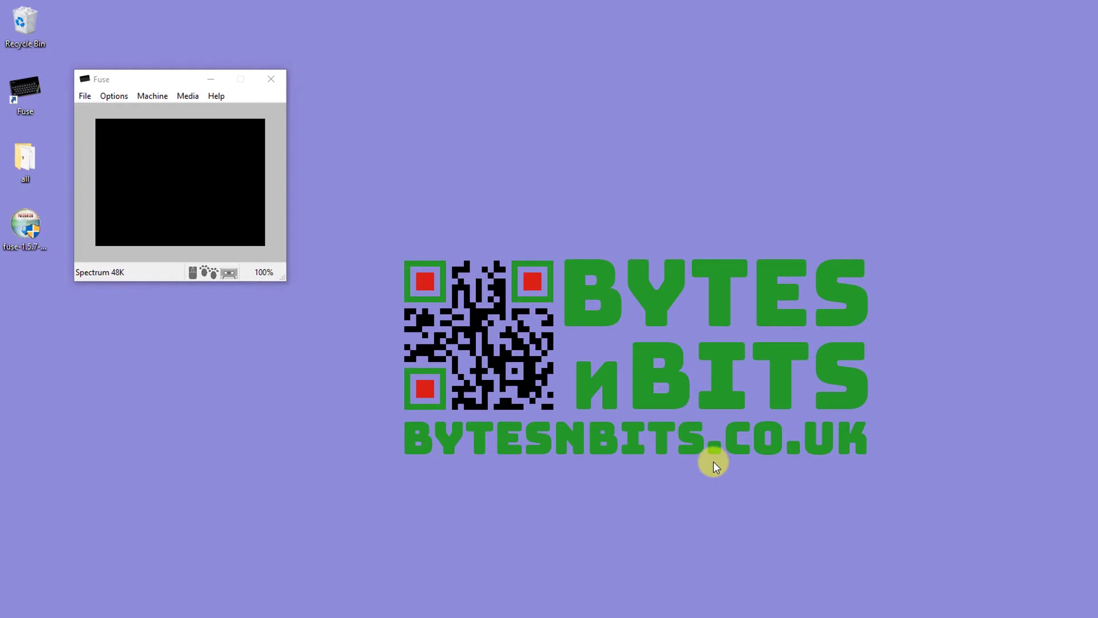
- Enlarge and reposition the Fuse emulator window, then bring up Google Chrome
drag(283, 278, 933, 613)
drag(424, 75, 630, 61)
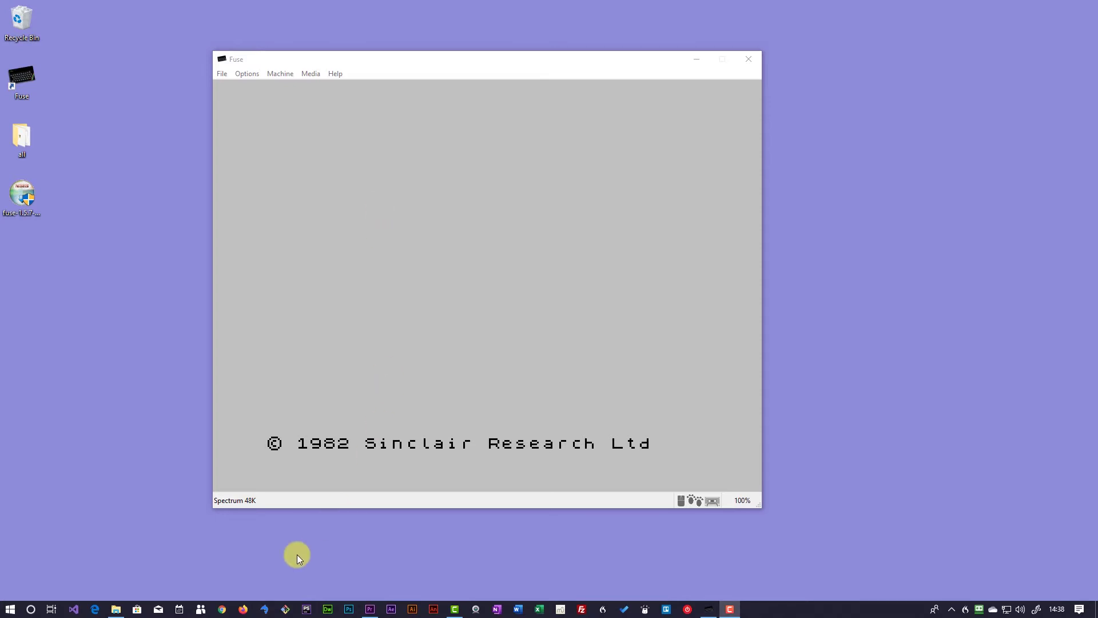
click(222, 609)
- Search for 'worldofspectrum' and open the World of Spectrum Archive page
click(409, 66)
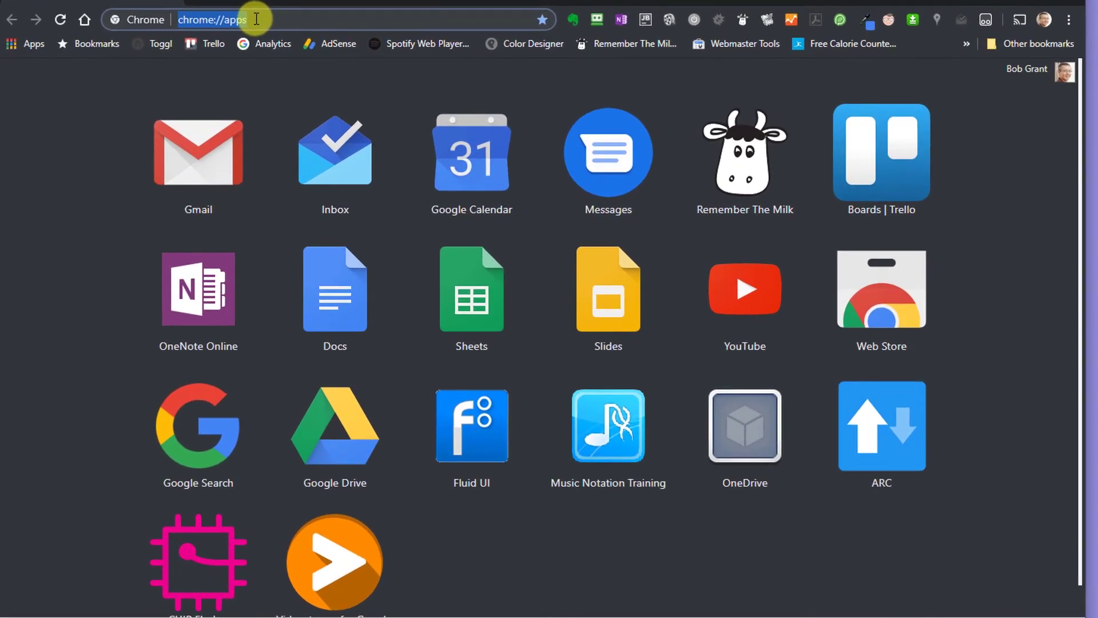
text(worldofspectrum)
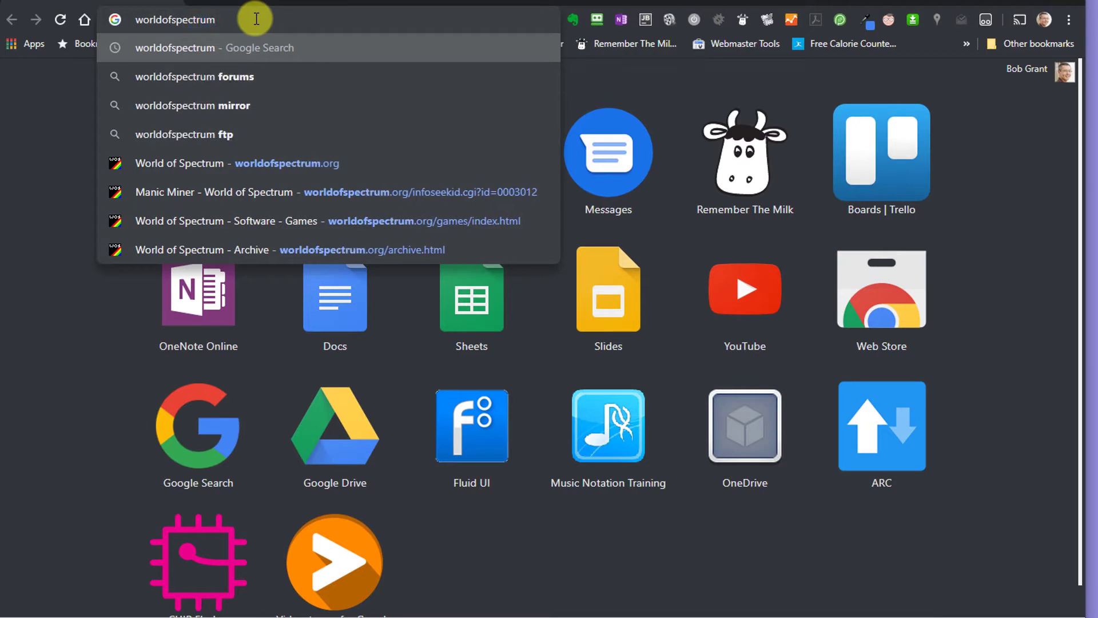
key(Return)
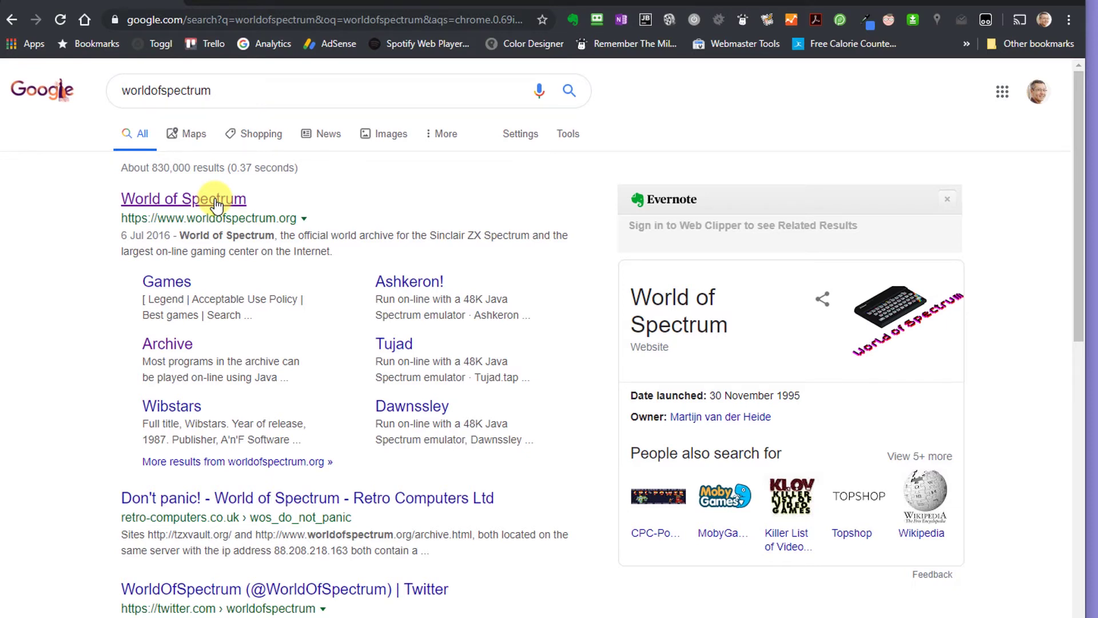
click(216, 201)
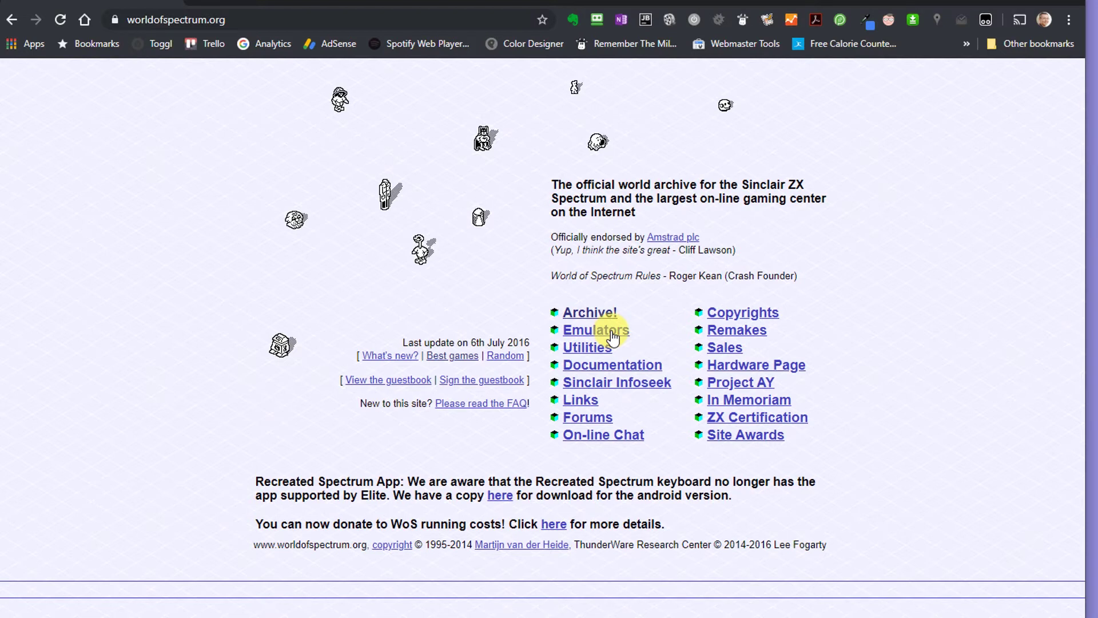
click(593, 314)
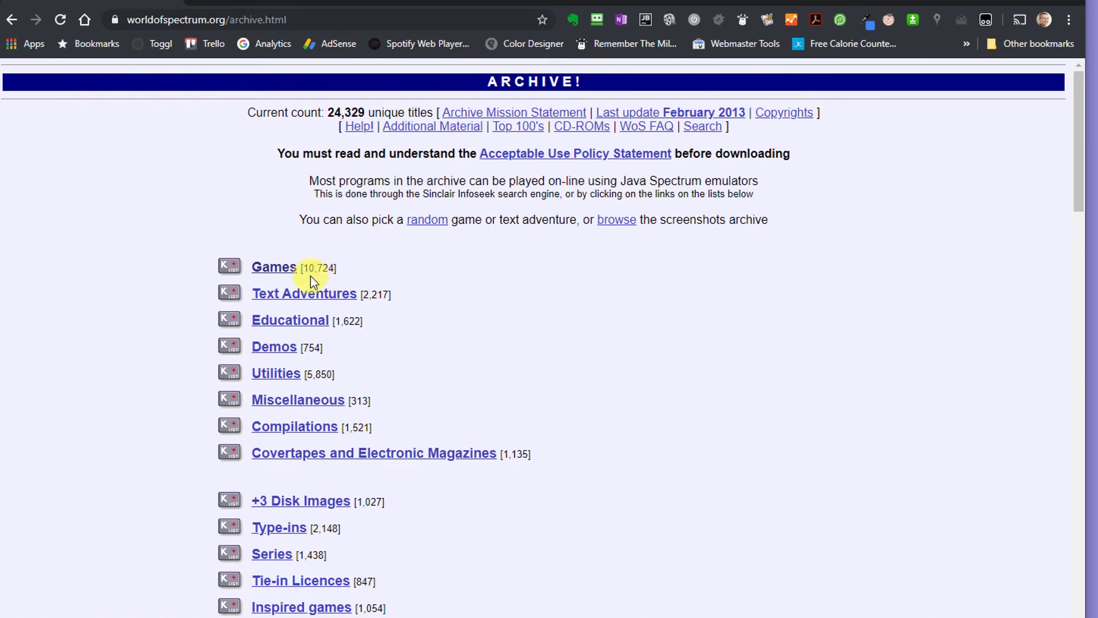
- Open the Games archive's M listing and scroll down to the Manic Miner entries
click(280, 268)
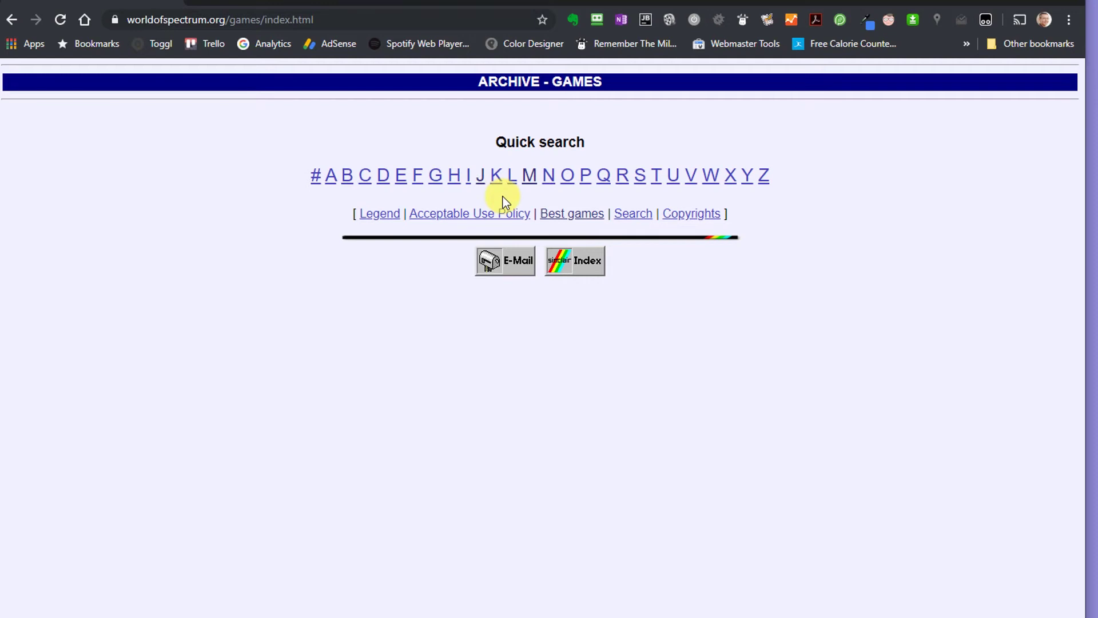
click(528, 175)
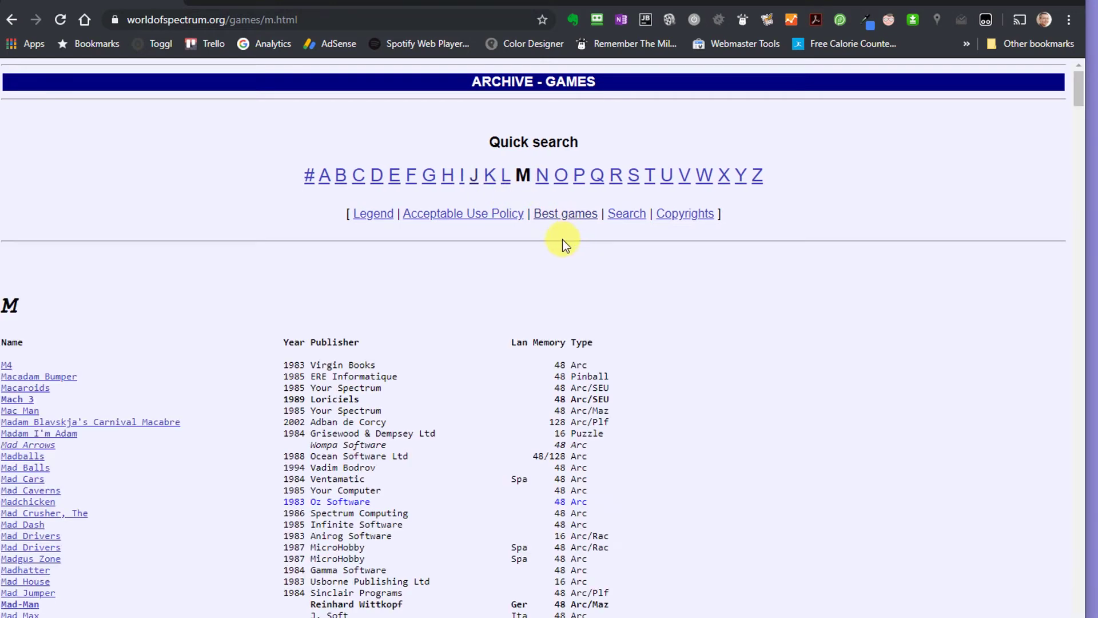
scroll(388, 422, down, 12)
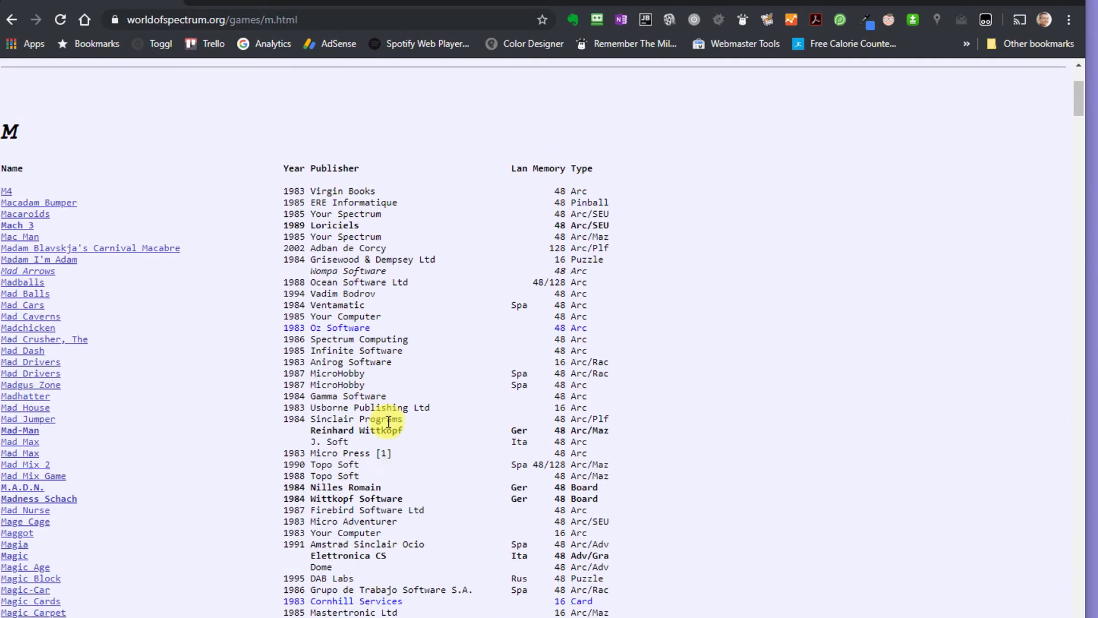
scroll(388, 422, down, 4)
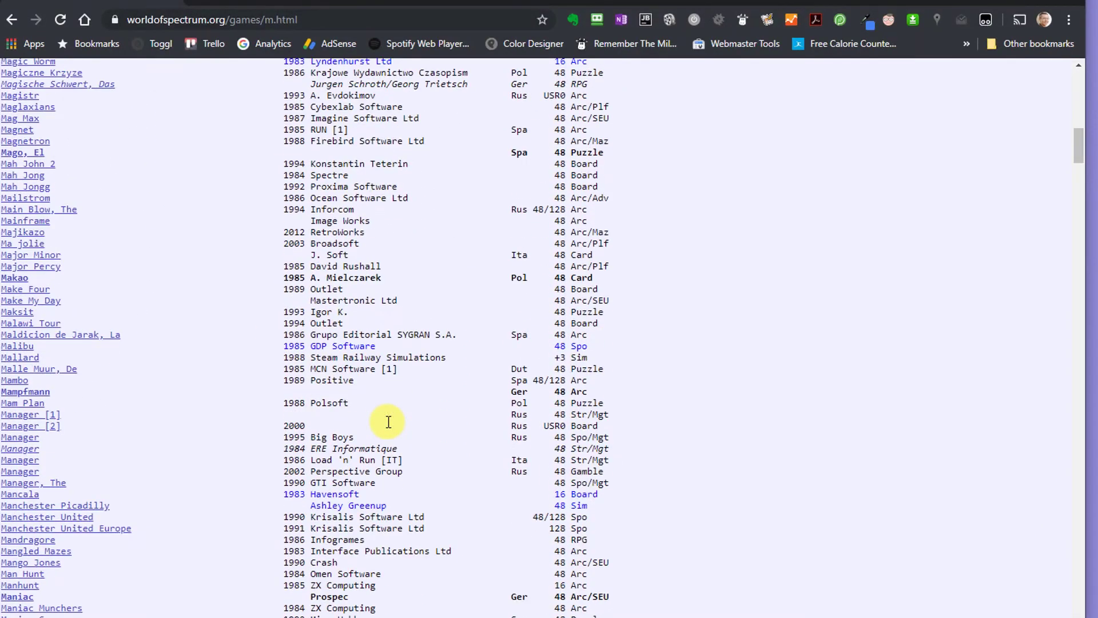
scroll(388, 421, down, 3)
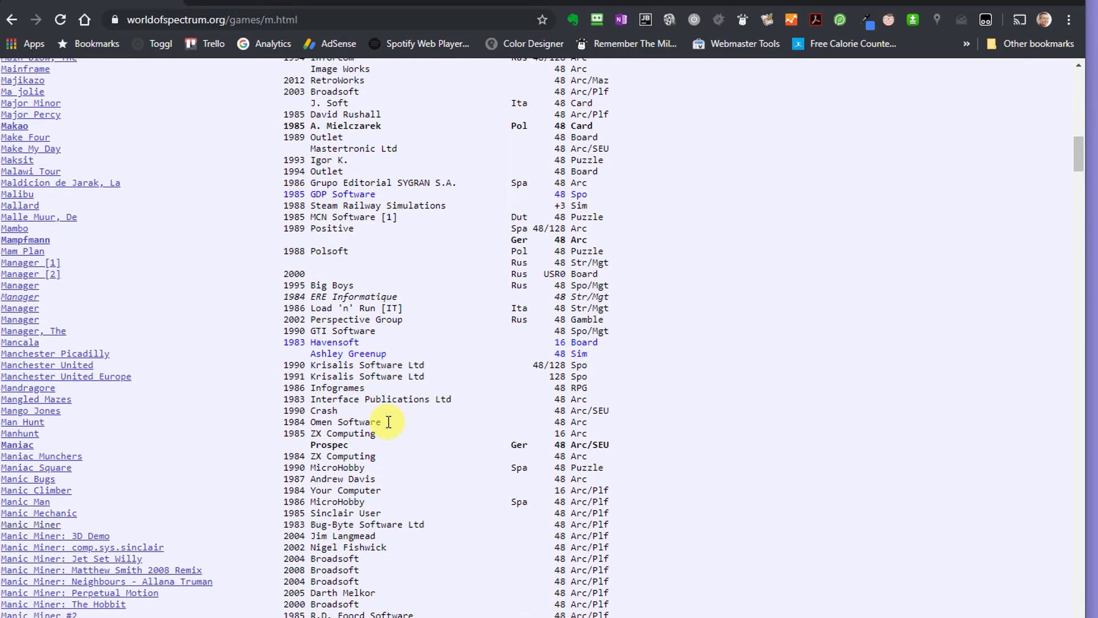
scroll(389, 421, down, 2)
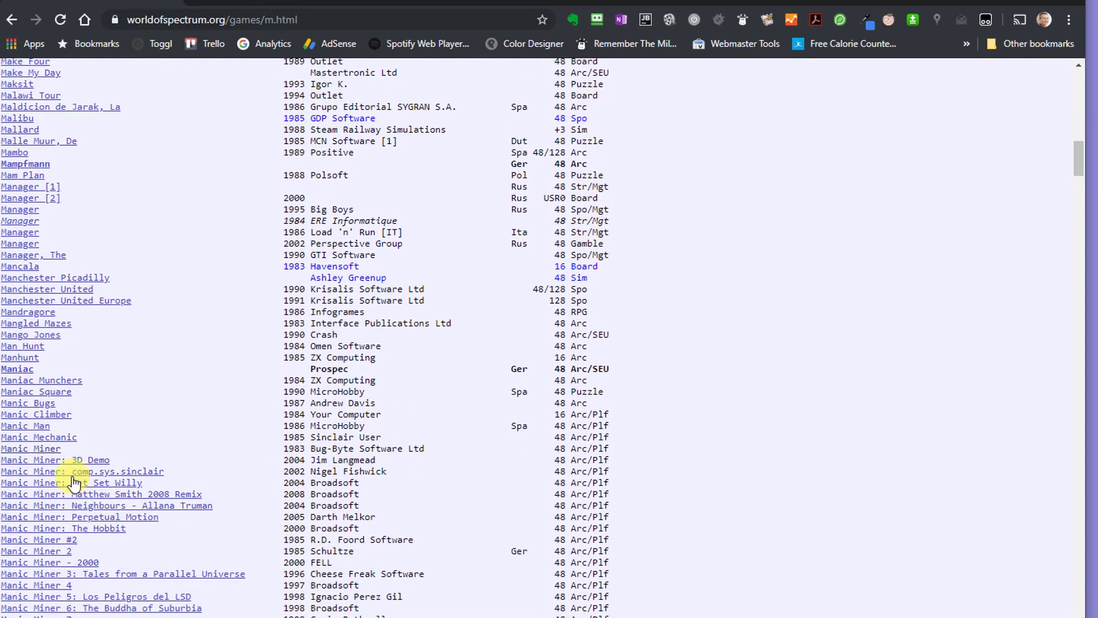
- Open the Manic Miner Infoseek page and scroll through its facts and download links
click(47, 451)
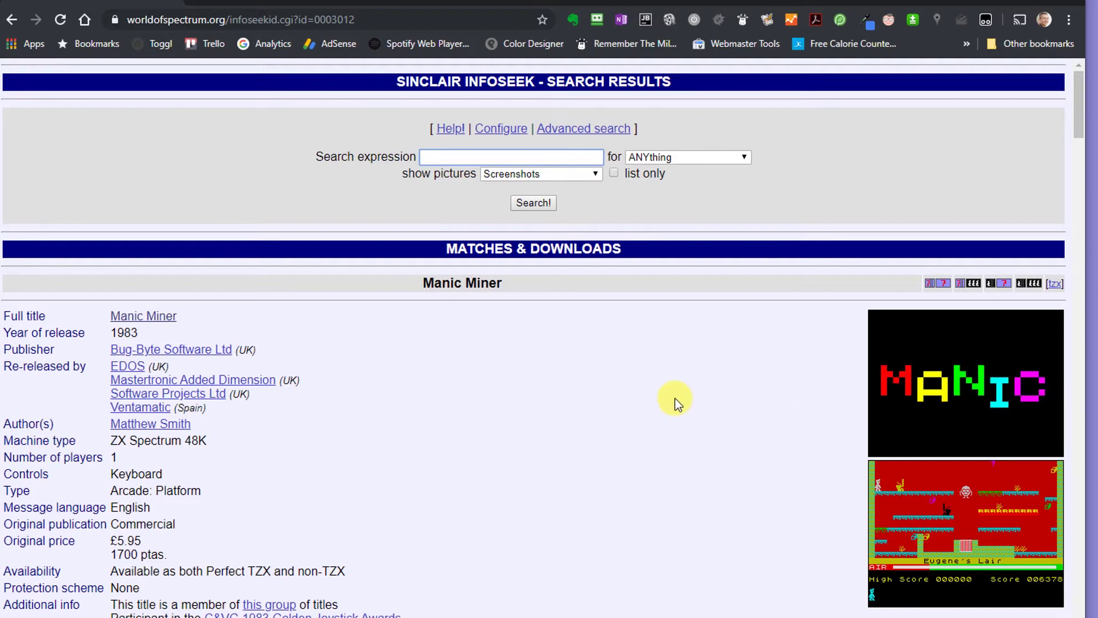
scroll(647, 379, down, 1)
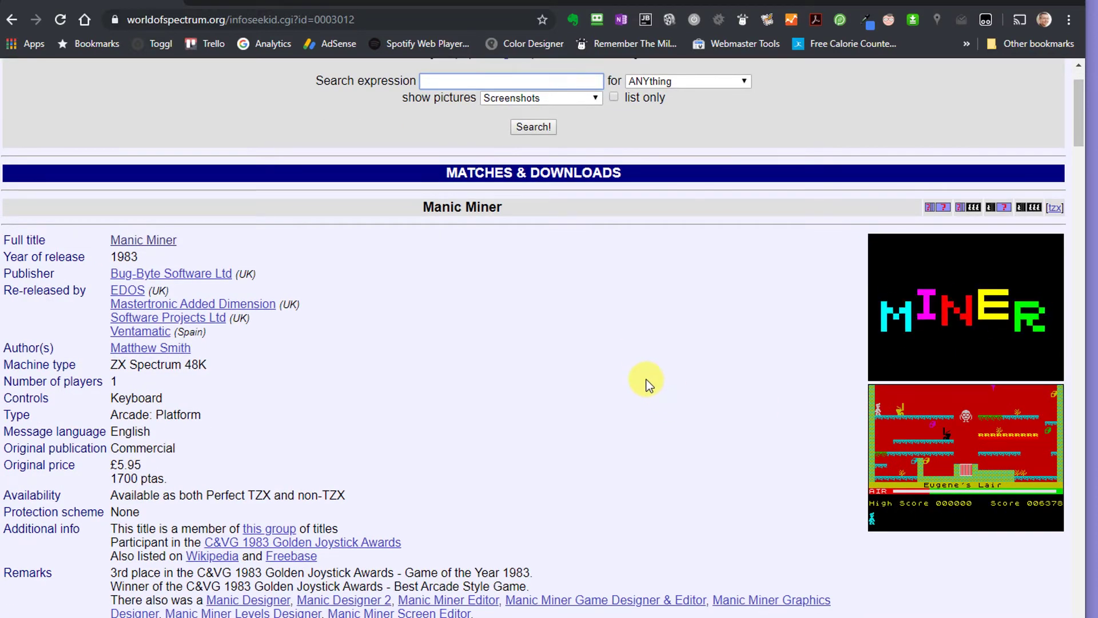
scroll(647, 380, down, 4)
scroll(647, 382, down, 2)
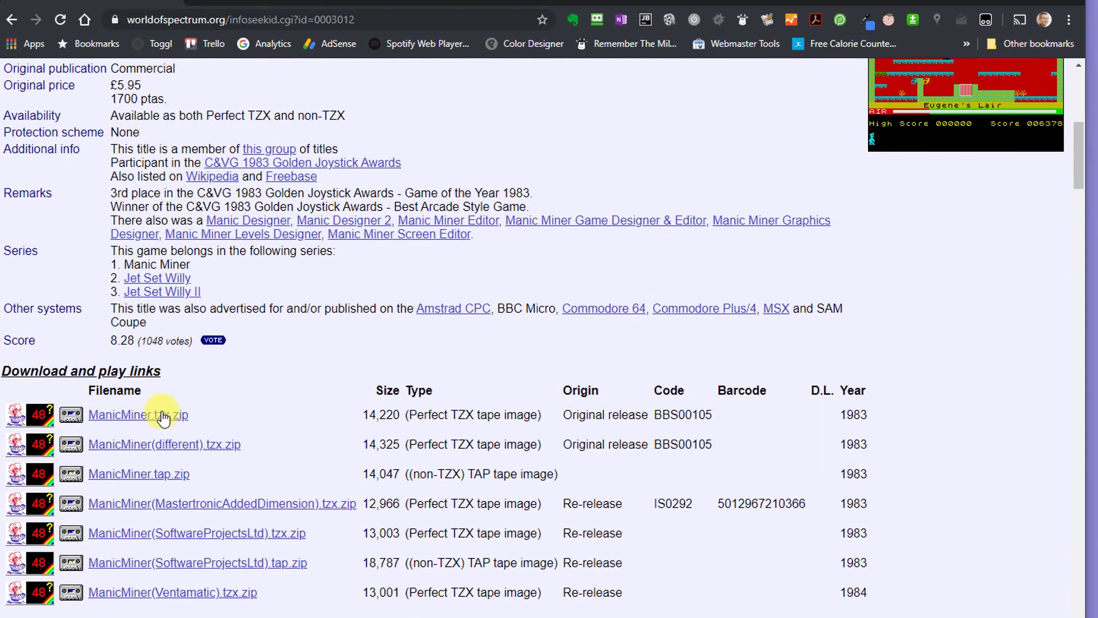
scroll(416, 444, down, 5)
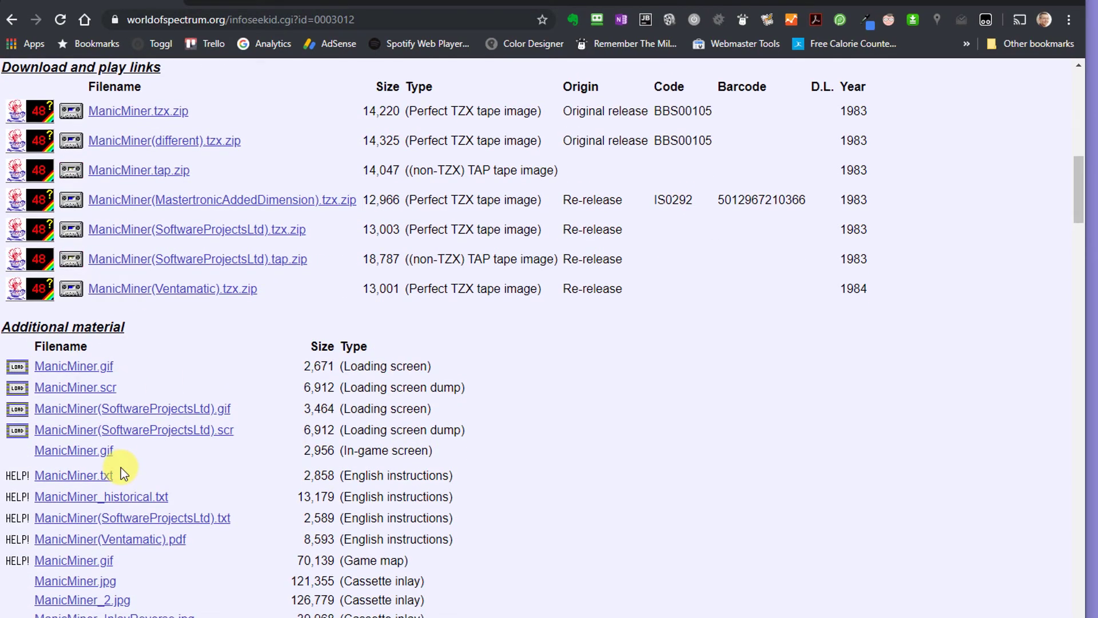
scroll(122, 467, down, 8)
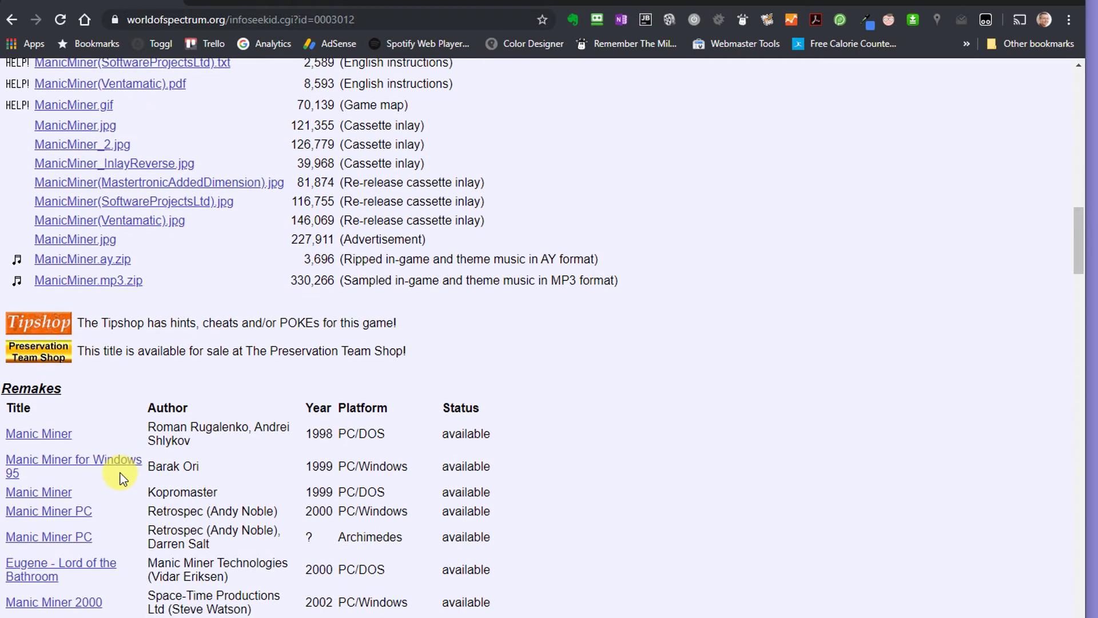
scroll(120, 475, up, 4)
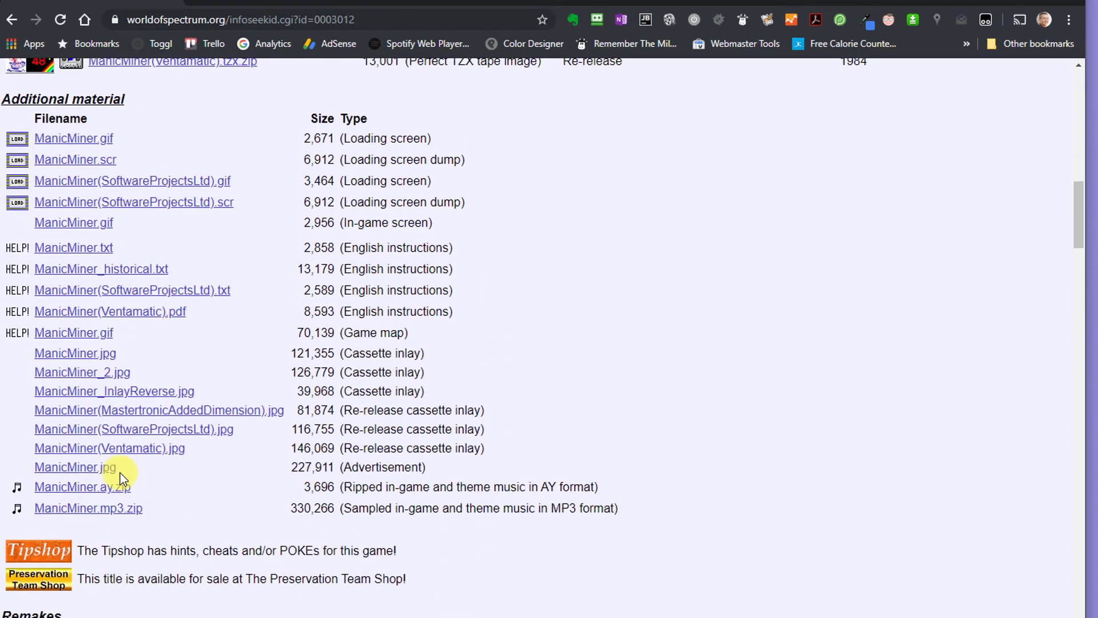
scroll(472, 291, up, 1)
scroll(472, 292, up, 1)
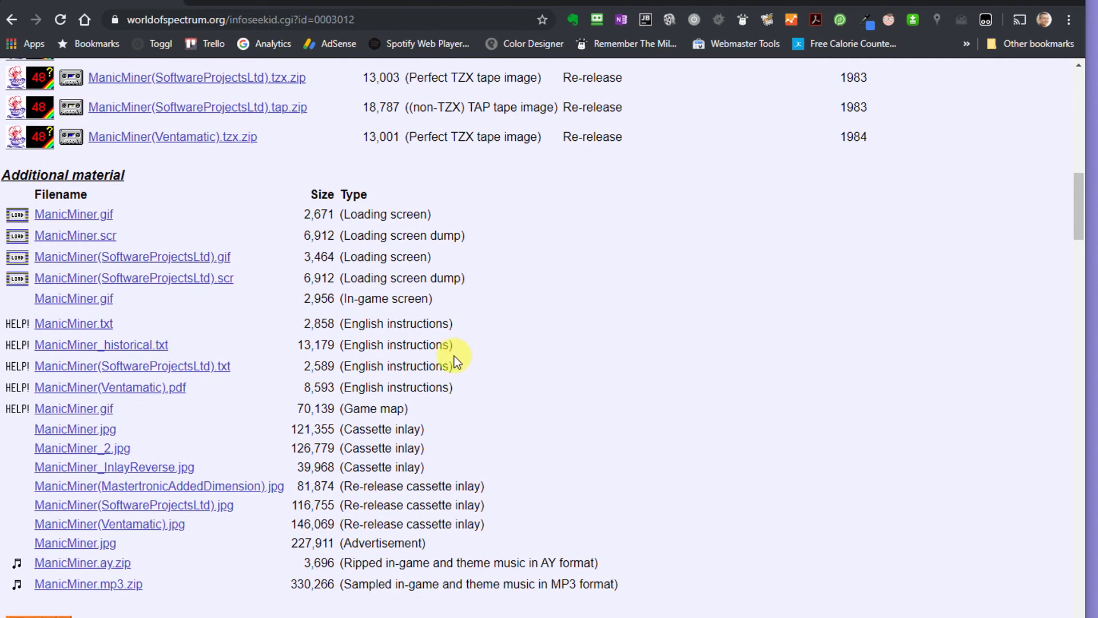
scroll(456, 361, up, 4)
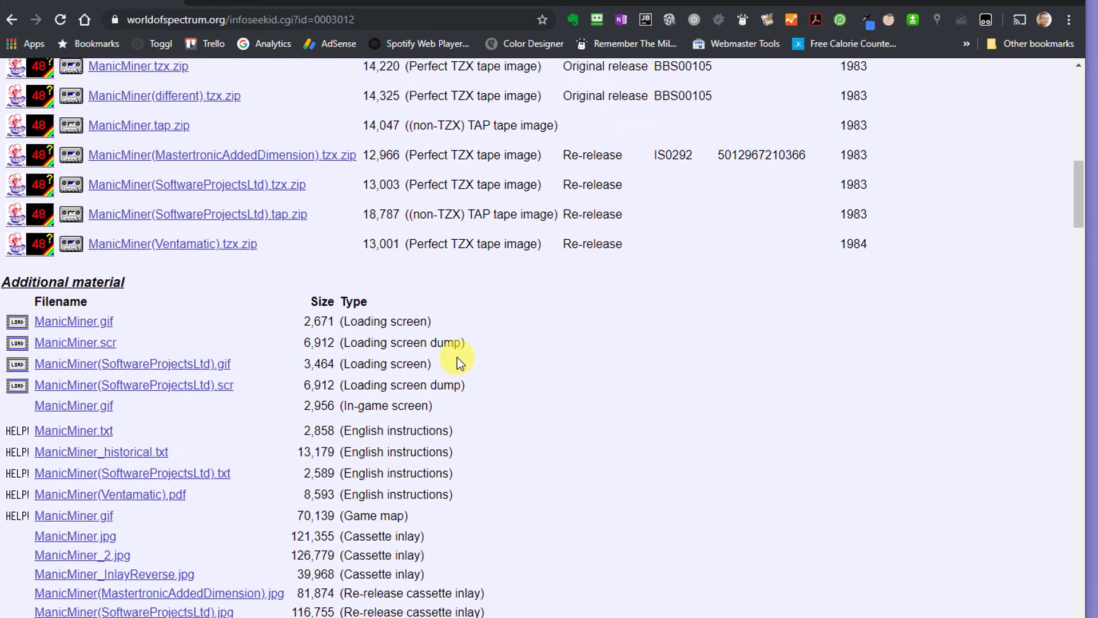
scroll(458, 363, up, 3)
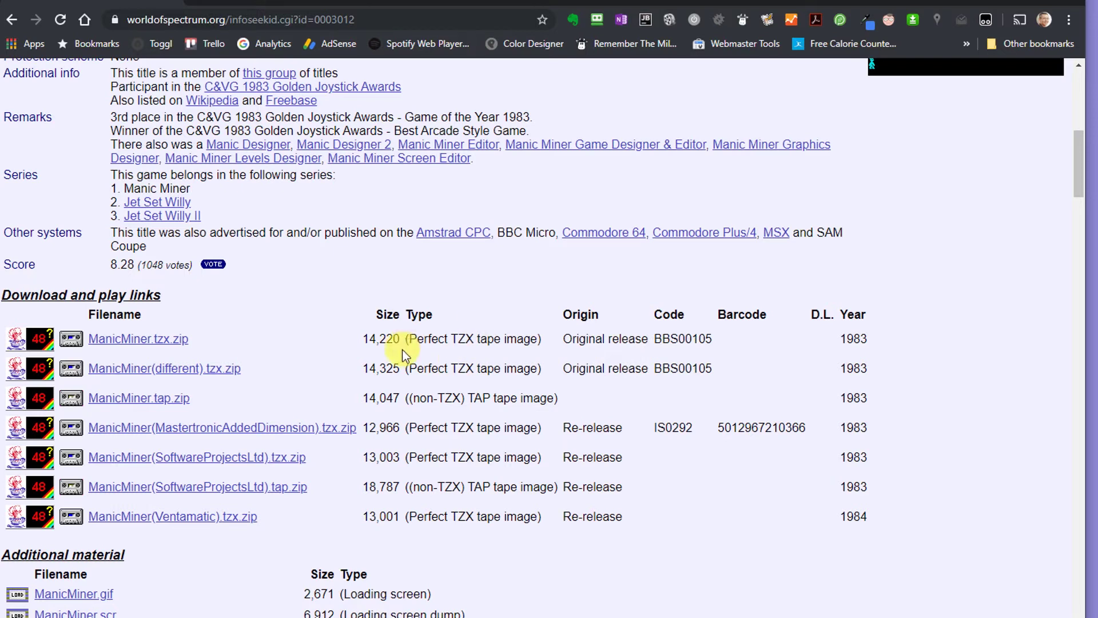
- Save ManicMiner.tzx.zip to the Desktop and select the downloaded file there
click(157, 342)
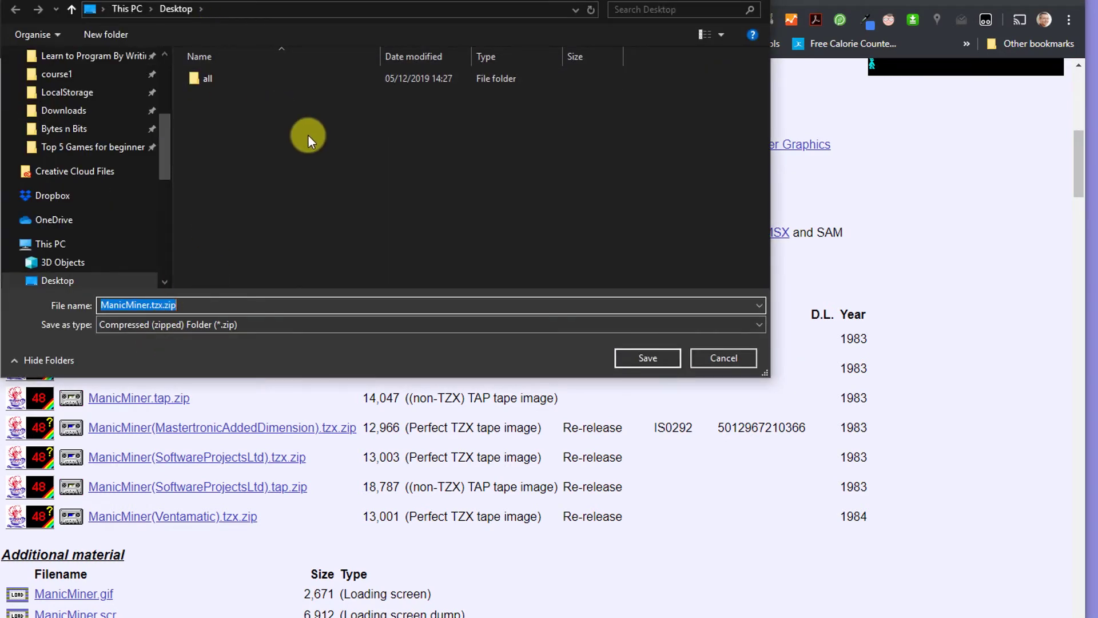
click(648, 357)
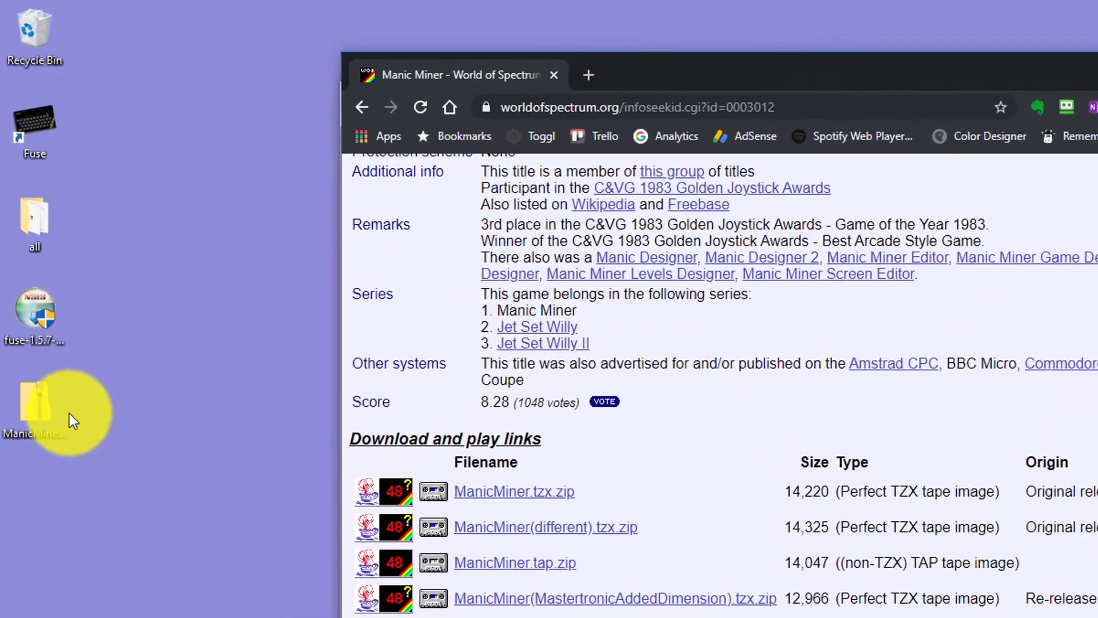
click(33, 285)
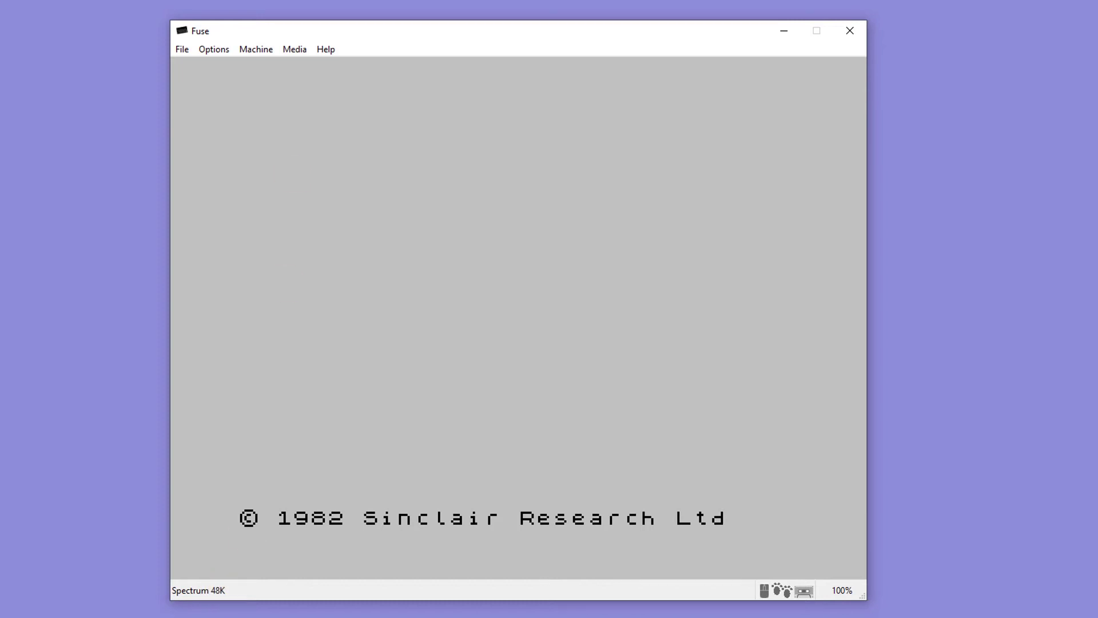
- Load ManicMiner.tzx.zip into Fuse via File > Open, reaching the Manic Miner title screen
click(182, 50)
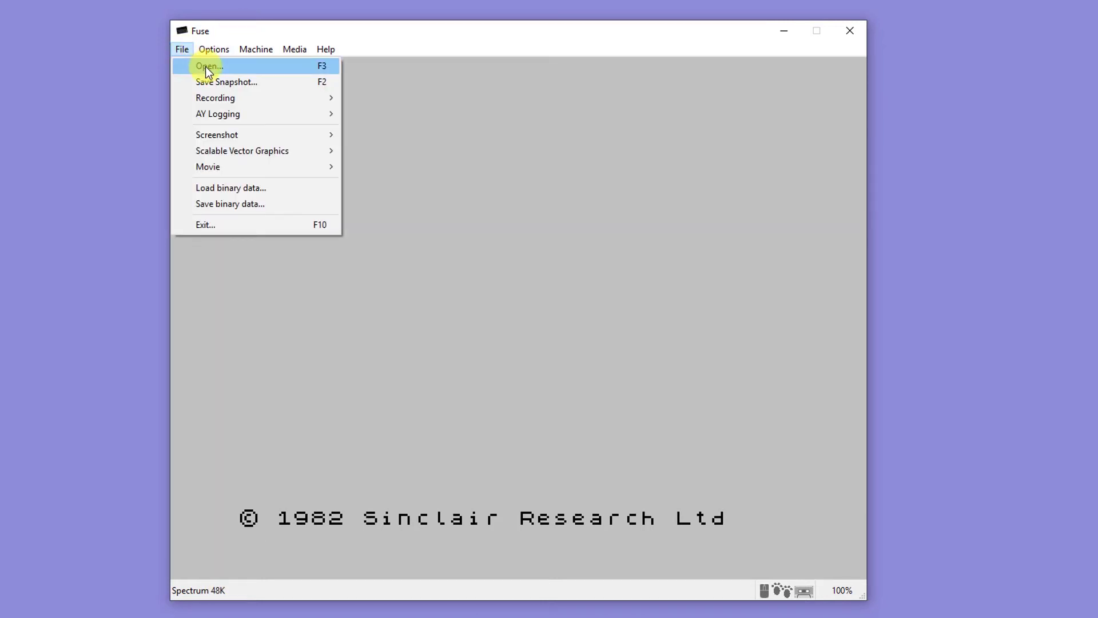
click(205, 66)
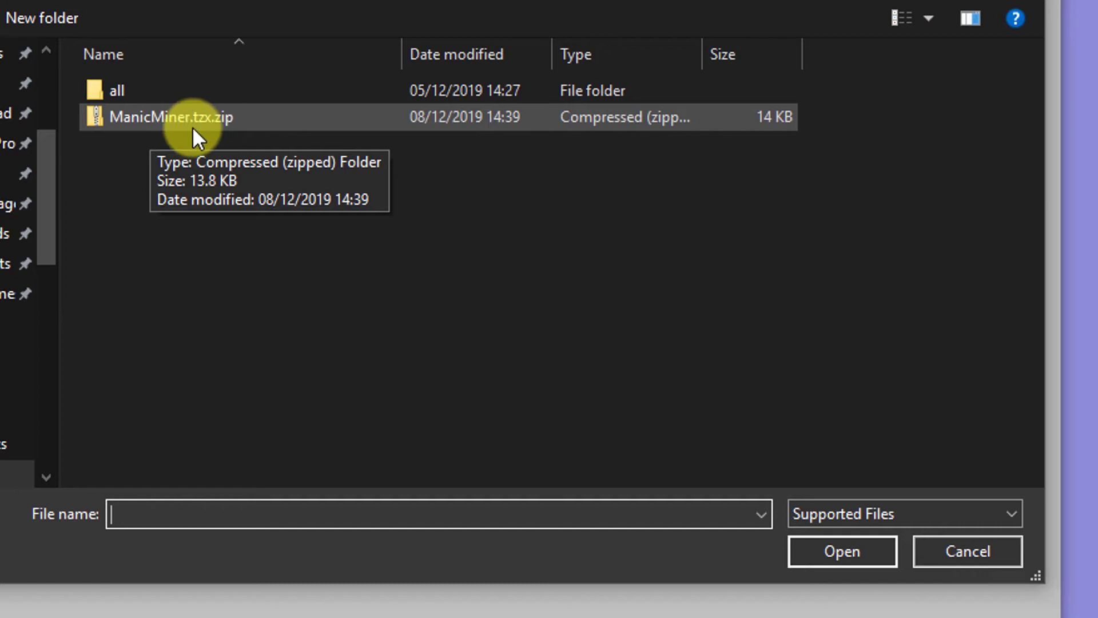
click(139, 118)
click(847, 551)
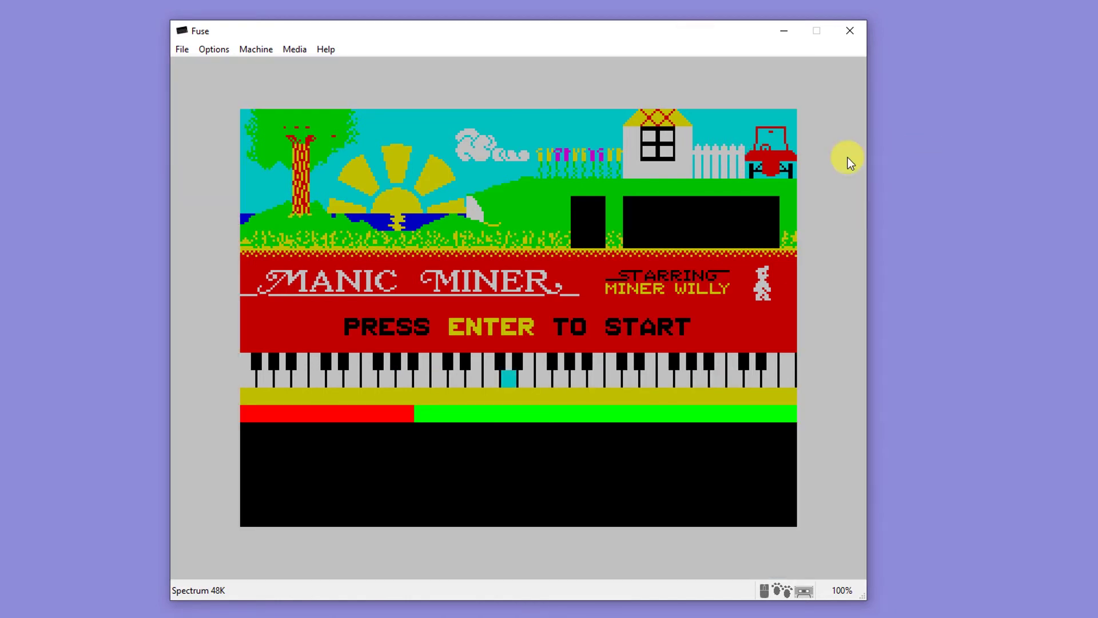
- Start Manic Miner from the title screen and walk Miner Willy back and forth along the floor
key(Return)
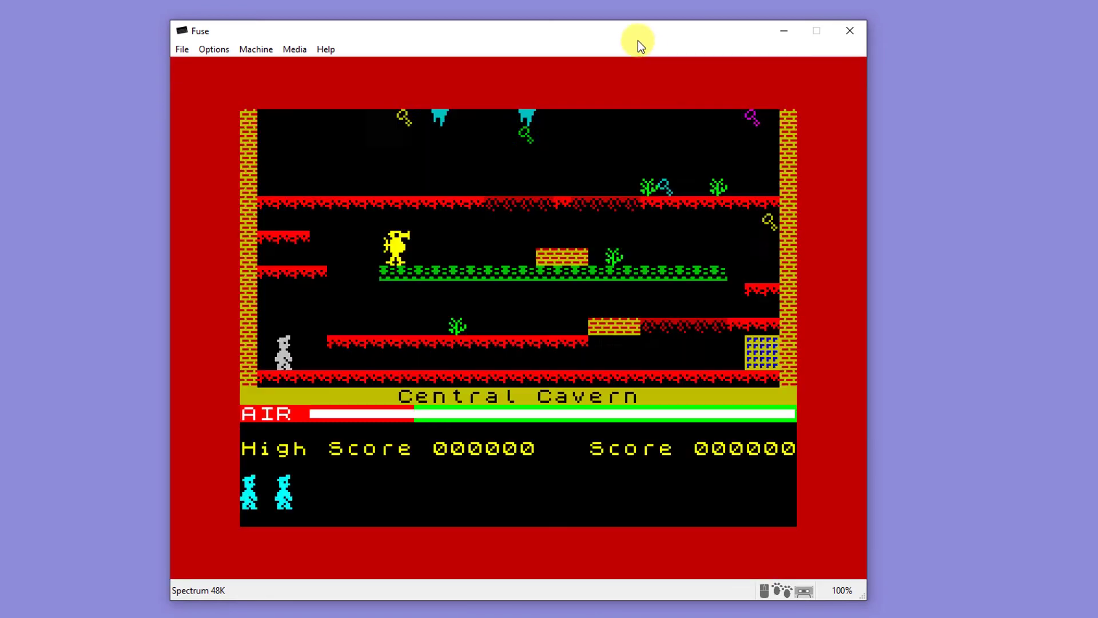
key(space)
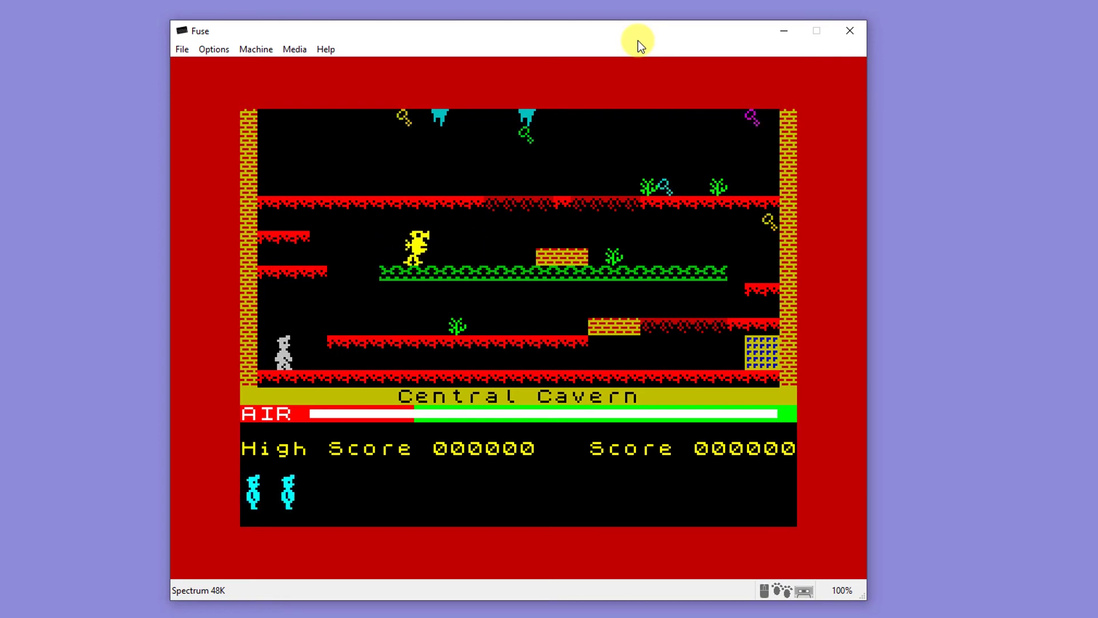
key(p)
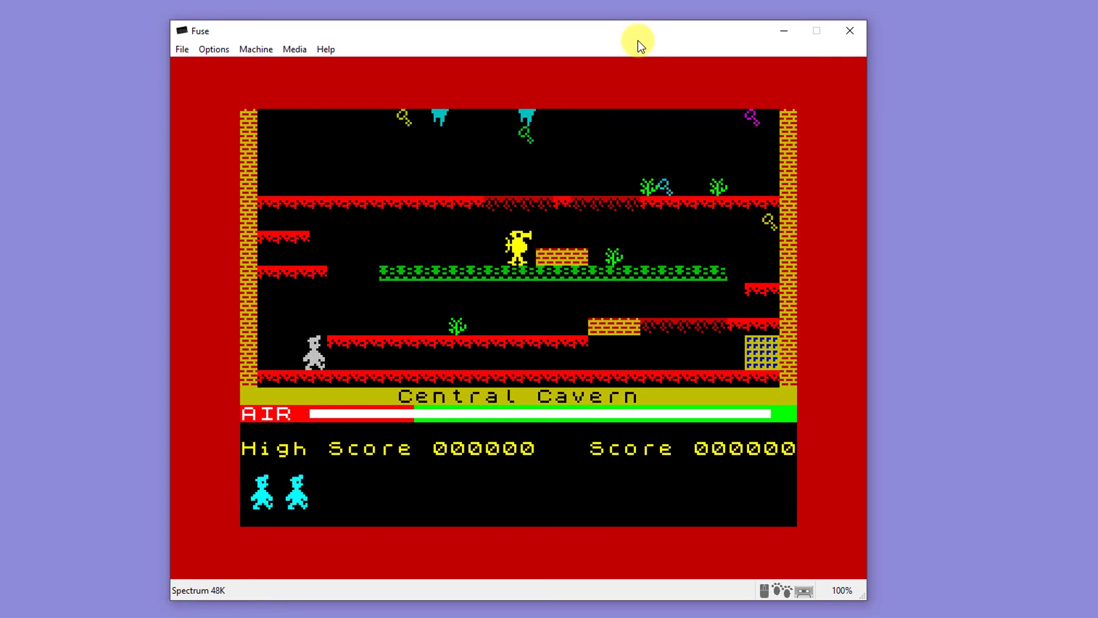
key(o)
key(p)
key(o)
key(p)
- Jump Miner Willy onto the red ledge, then up onto the green conveyor
key(space)
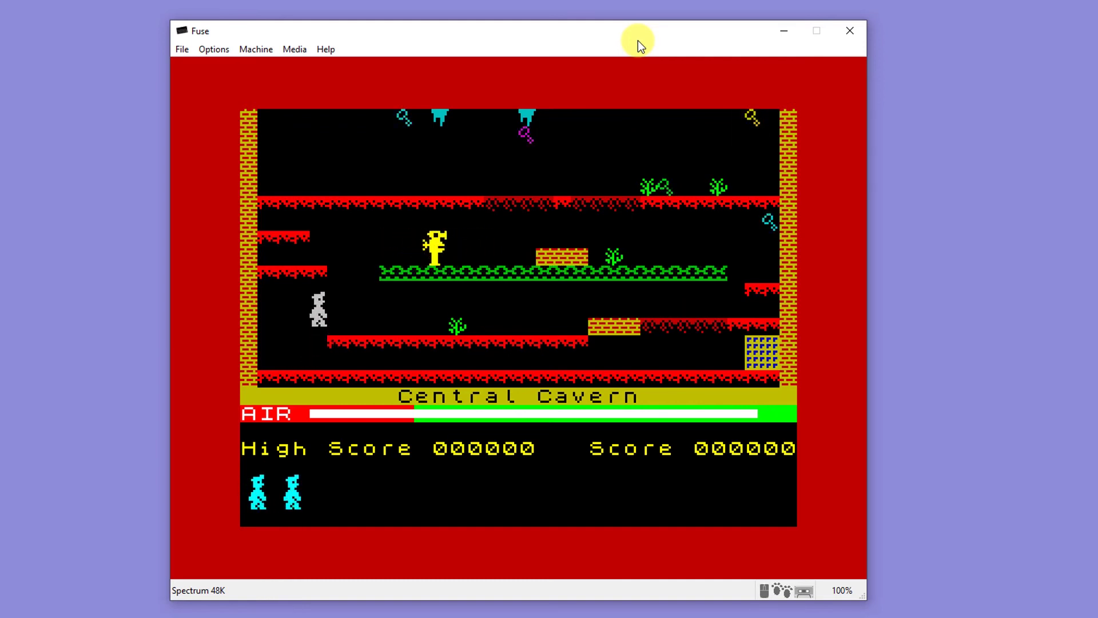
key(p)
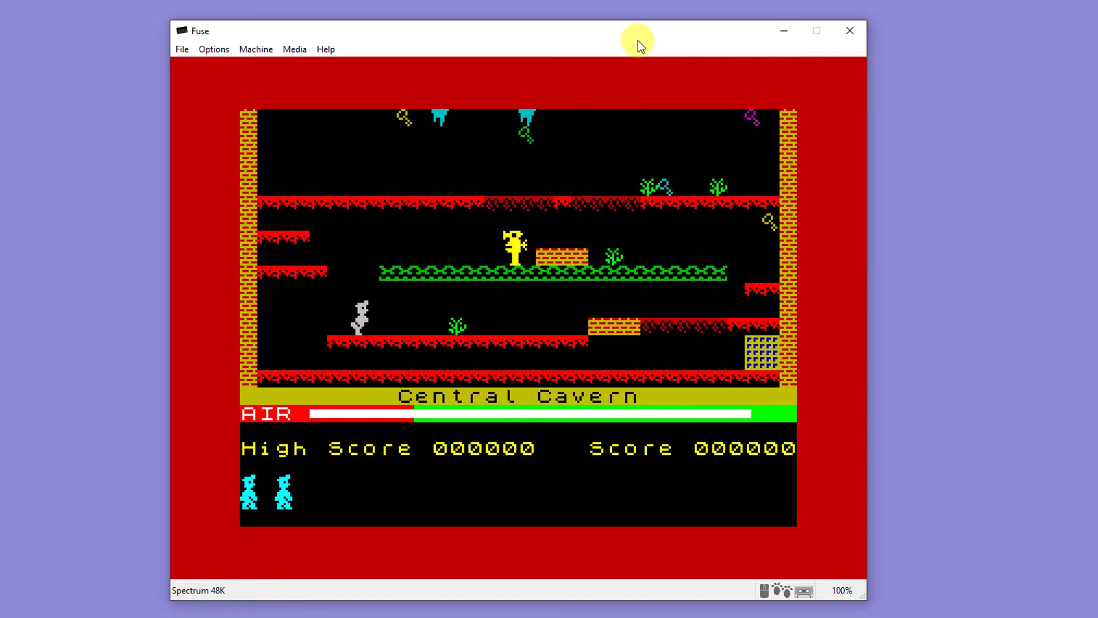
key(p)
key(space)
key(p)
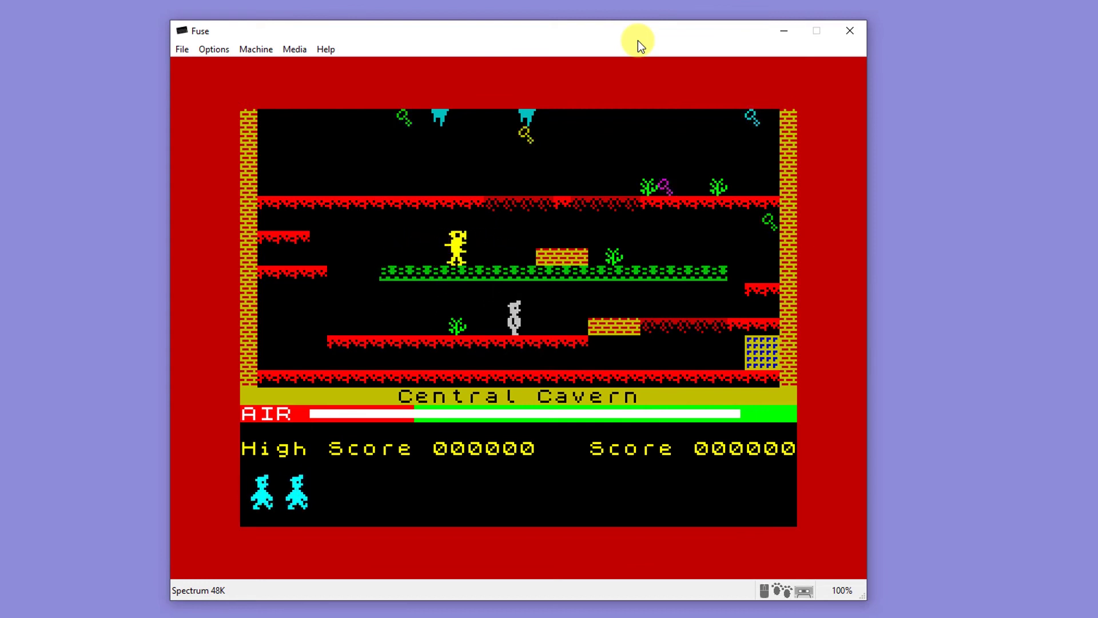
key(p)
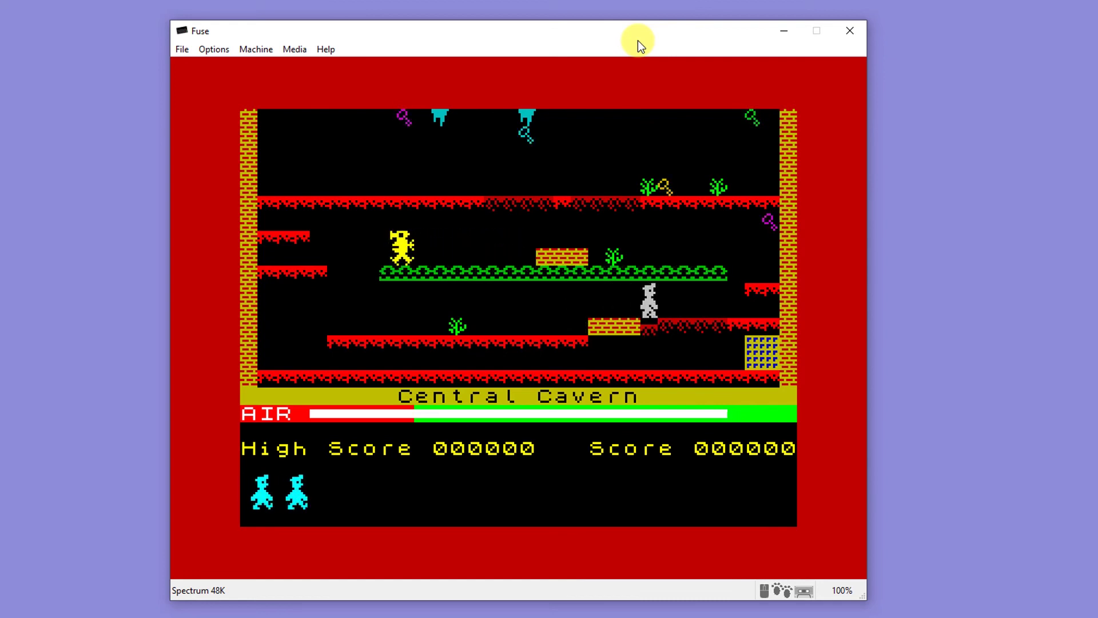
key(p)
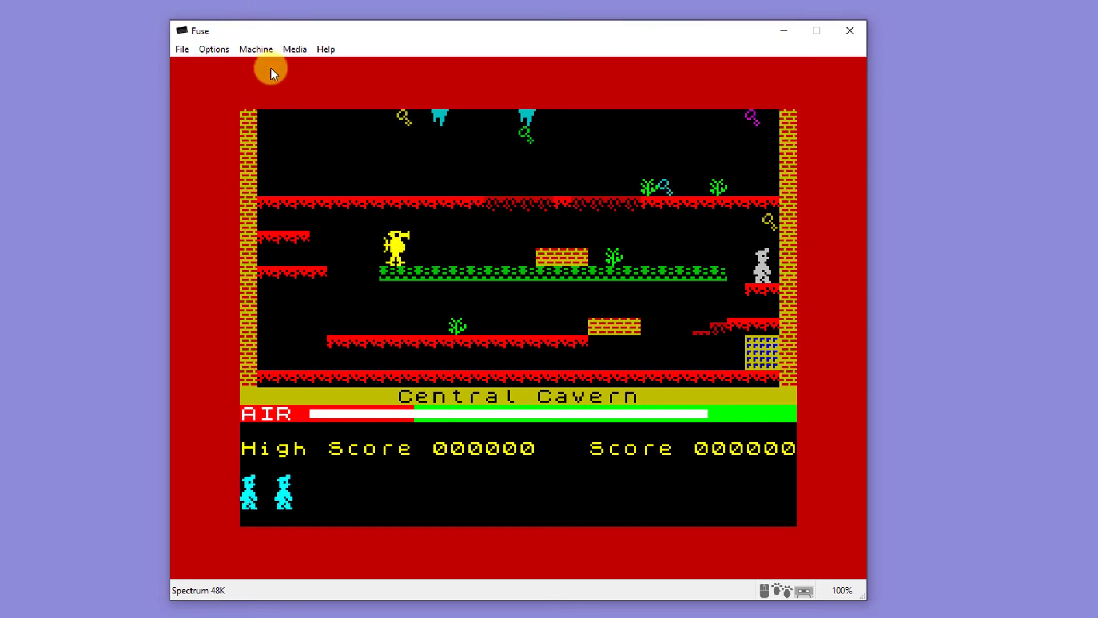
click(258, 49)
- Reset the emulated Spectrum with Machine > Reset and confirm with OK
click(276, 82)
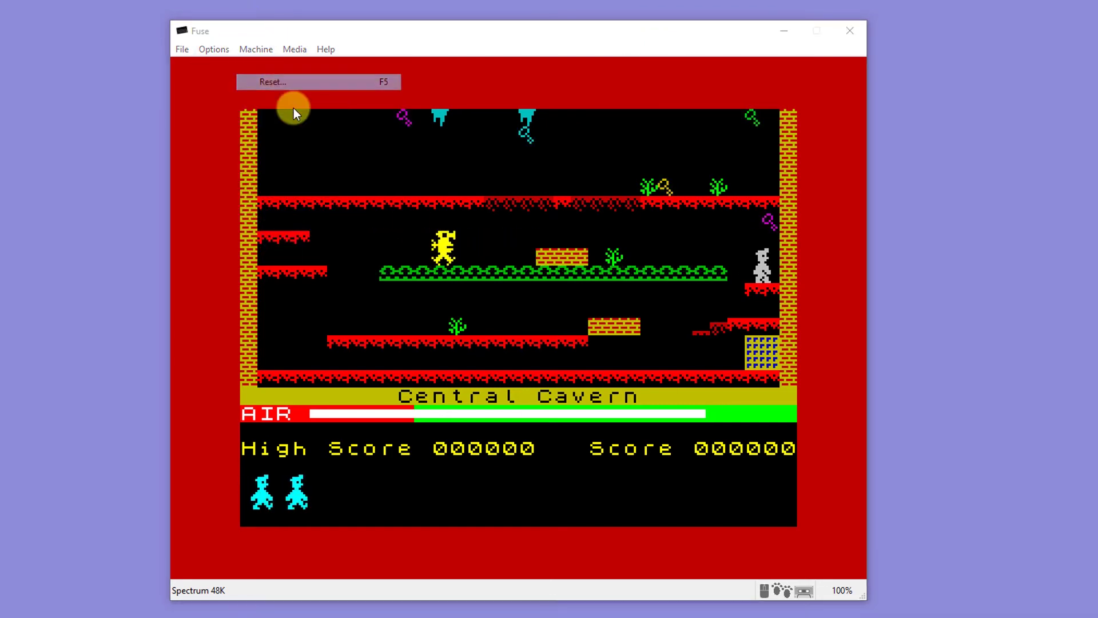
click(576, 393)
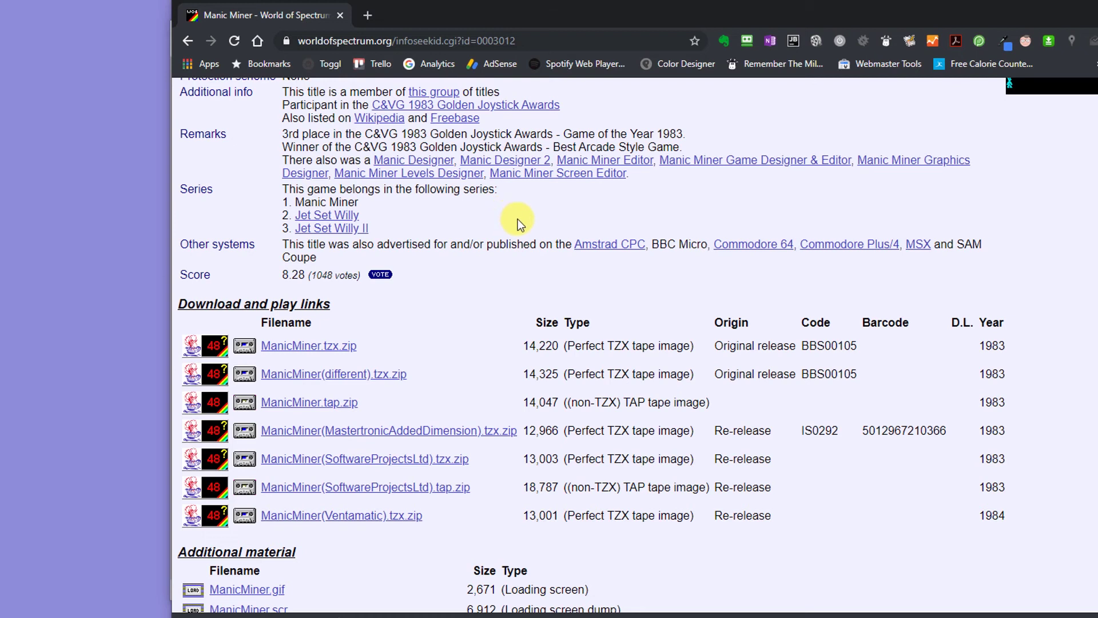
scroll(518, 223, up, 9)
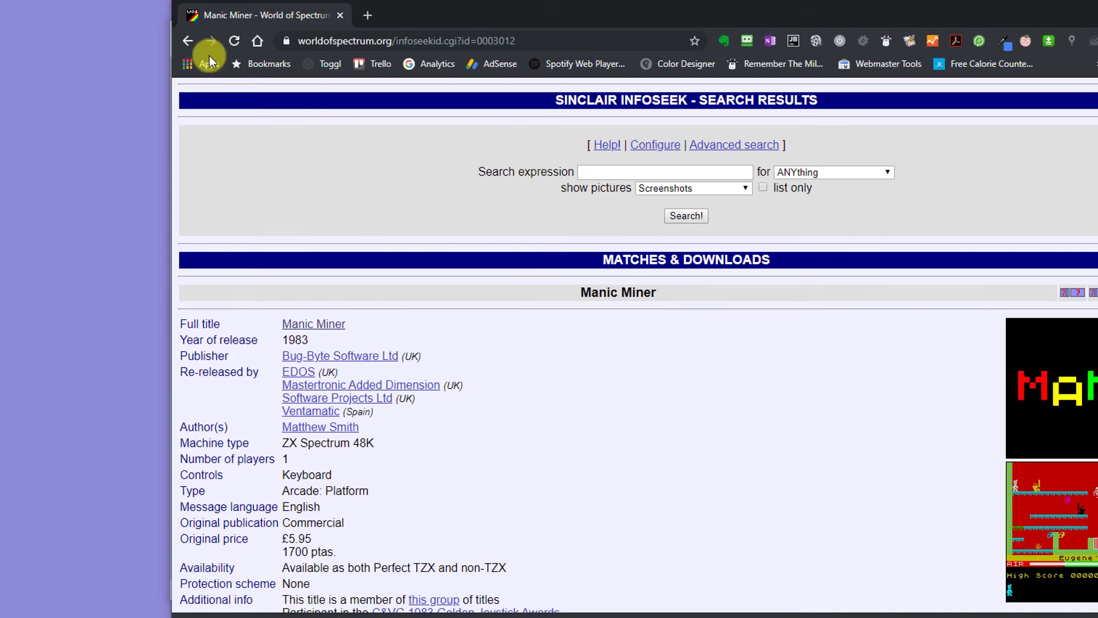
click(187, 41)
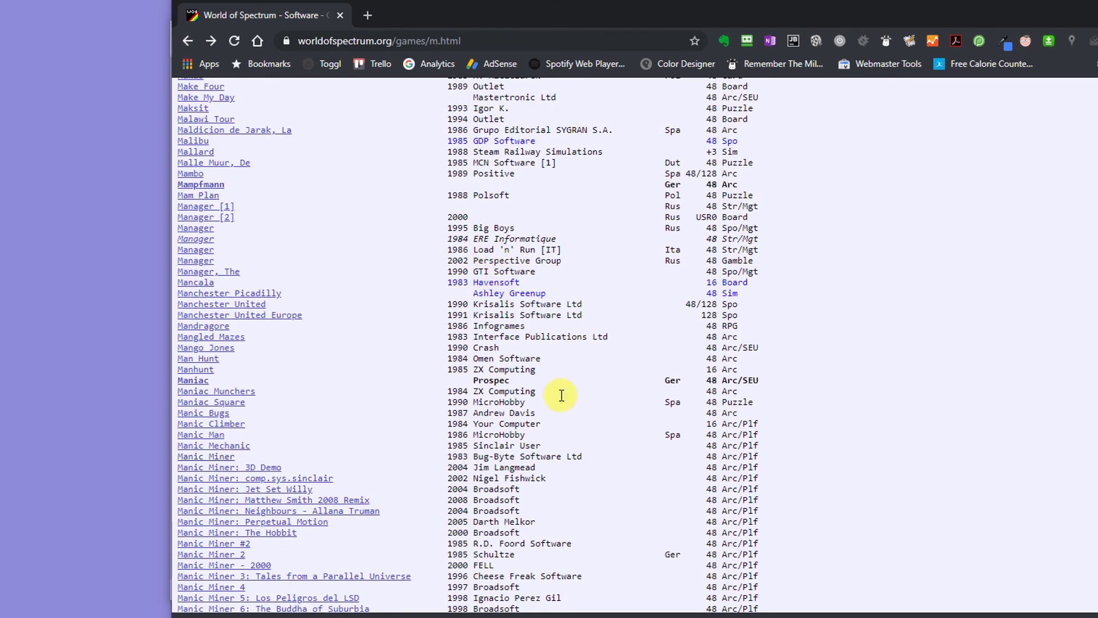
- Scroll down the M games list towards the Manic Miner entries
scroll(561, 393, down, 9)
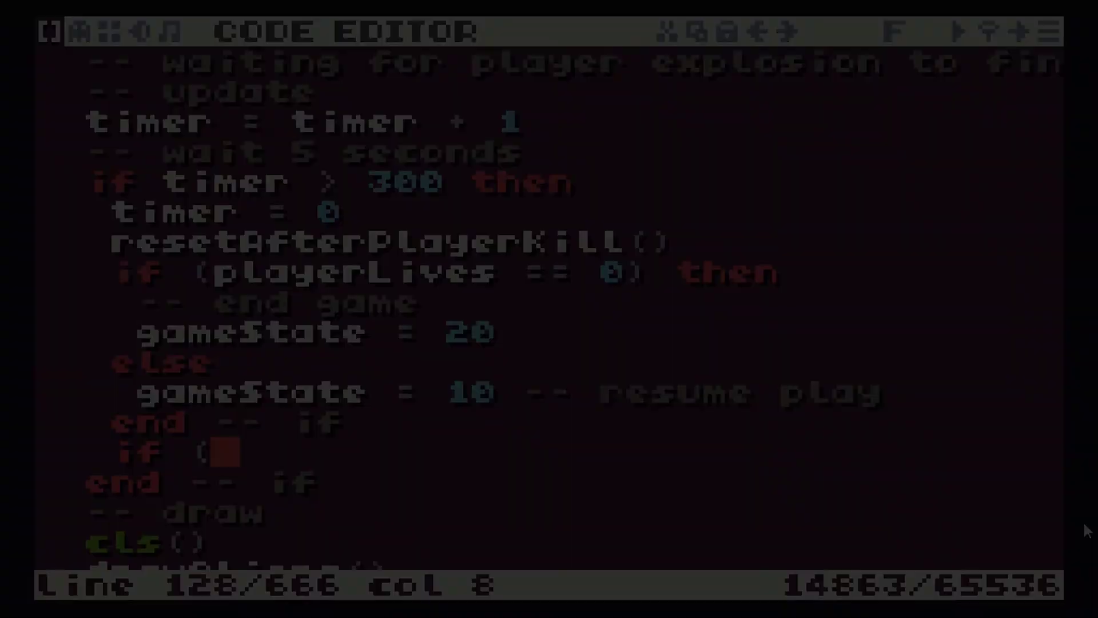
text(g)
text(a)
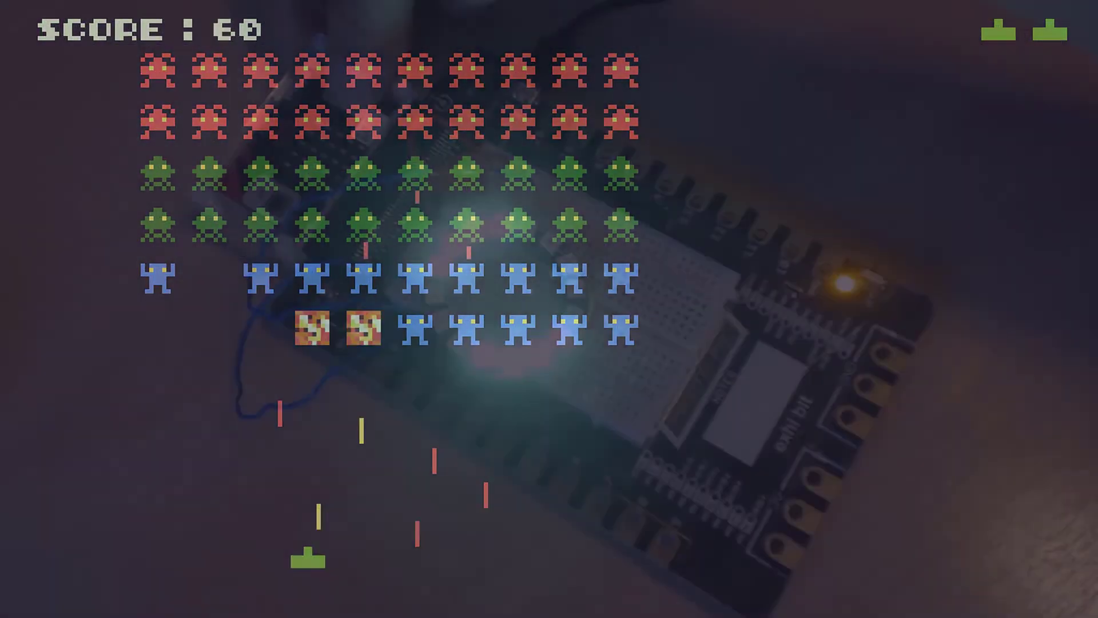